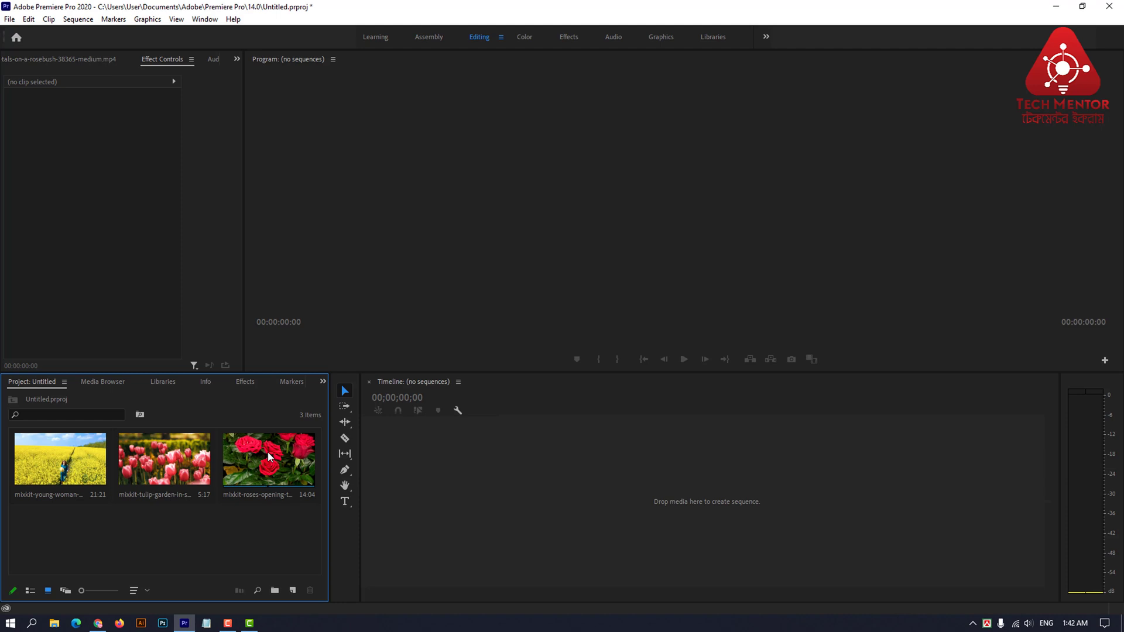
# Step: Create a sequence from the roses clip and apply the Leave Color effect to the clip on V1
pyautogui.moveTo(269, 456); pyautogui.dragTo(391, 482)
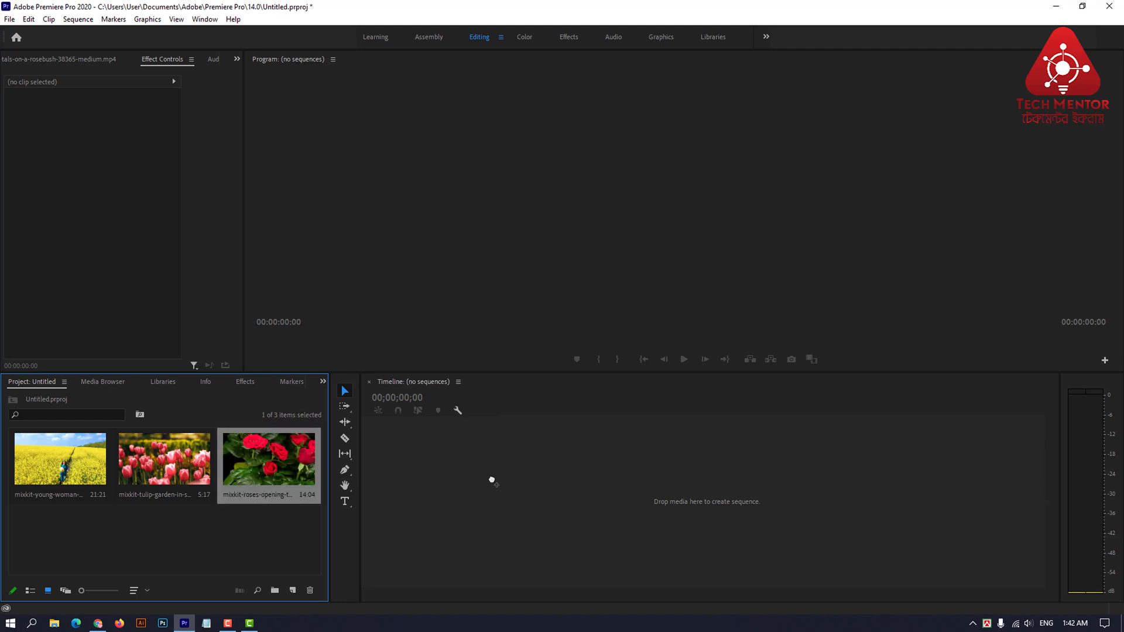
pyautogui.moveTo(493, 481); pyautogui.dragTo(492, 480)
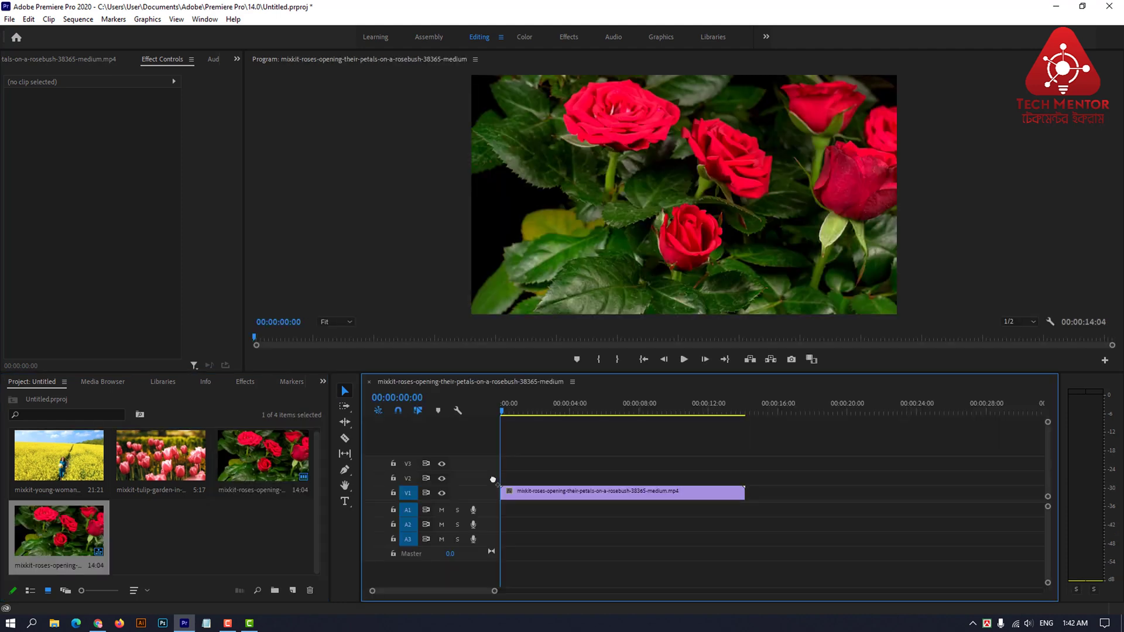
pyautogui.click(555, 493)
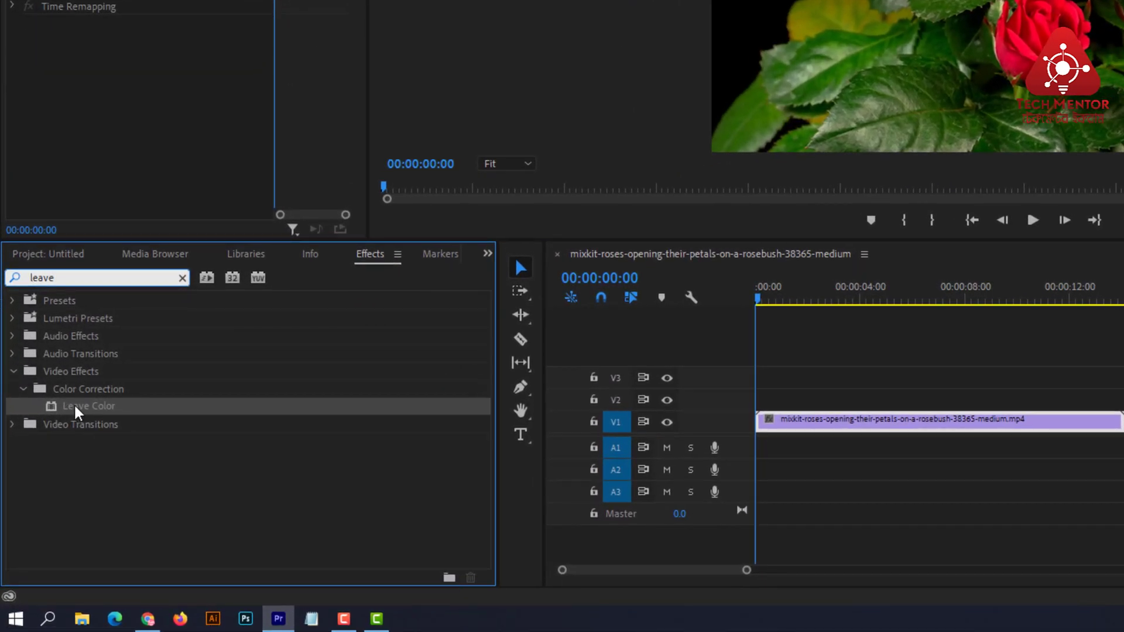
pyautogui.click(74, 406)
pyautogui.moveTo(74, 405); pyautogui.dragTo(799, 420)
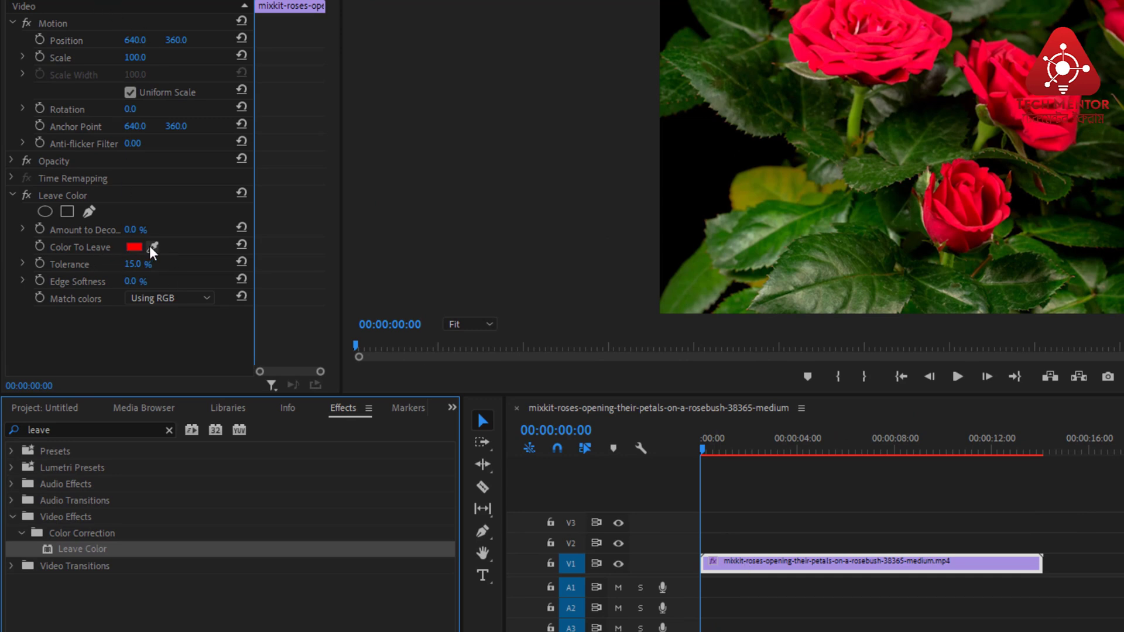
# Step: Sample the rose red from the video as Color To Leave and set Amount to Decolor to 100%
pyautogui.click(153, 247)
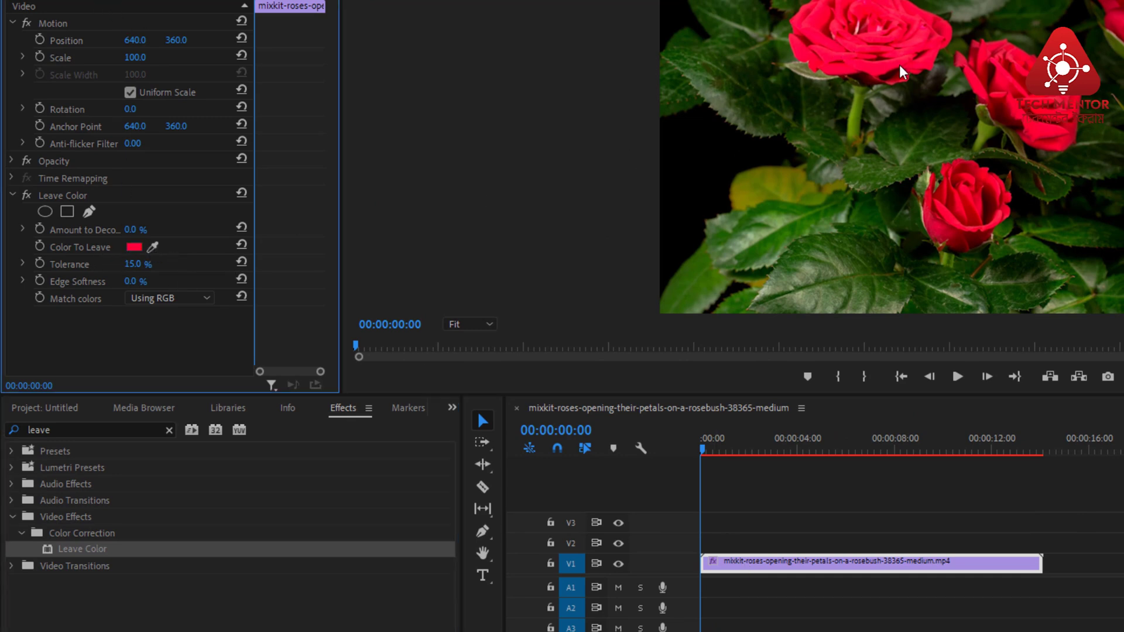
pyautogui.click(154, 247)
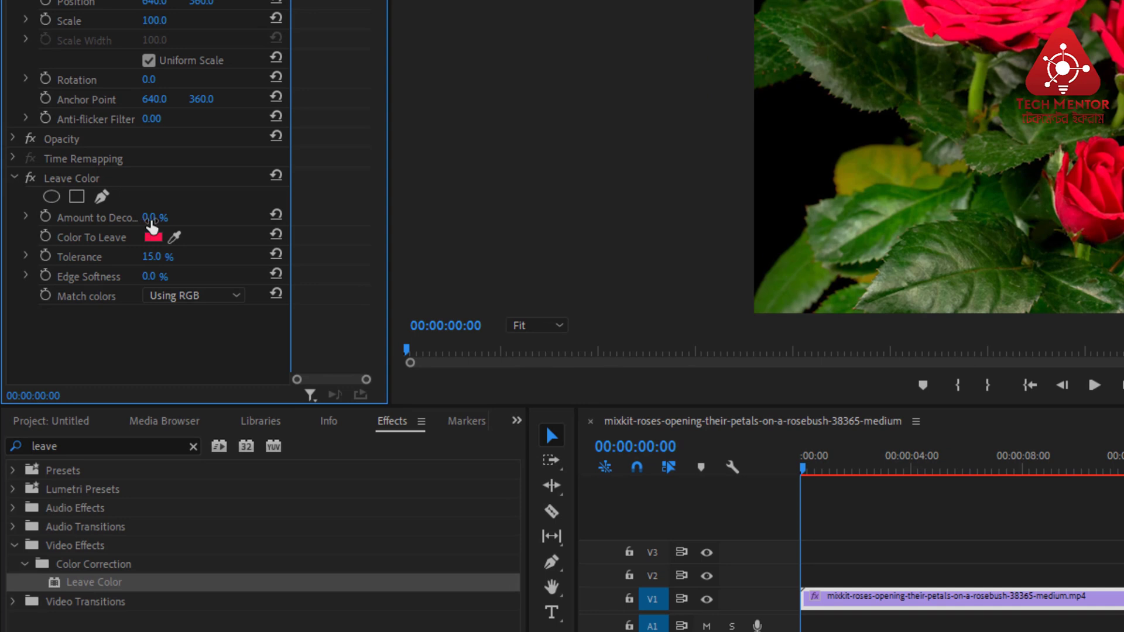
pyautogui.moveTo(151, 220); pyautogui.dragTo(240, 220)
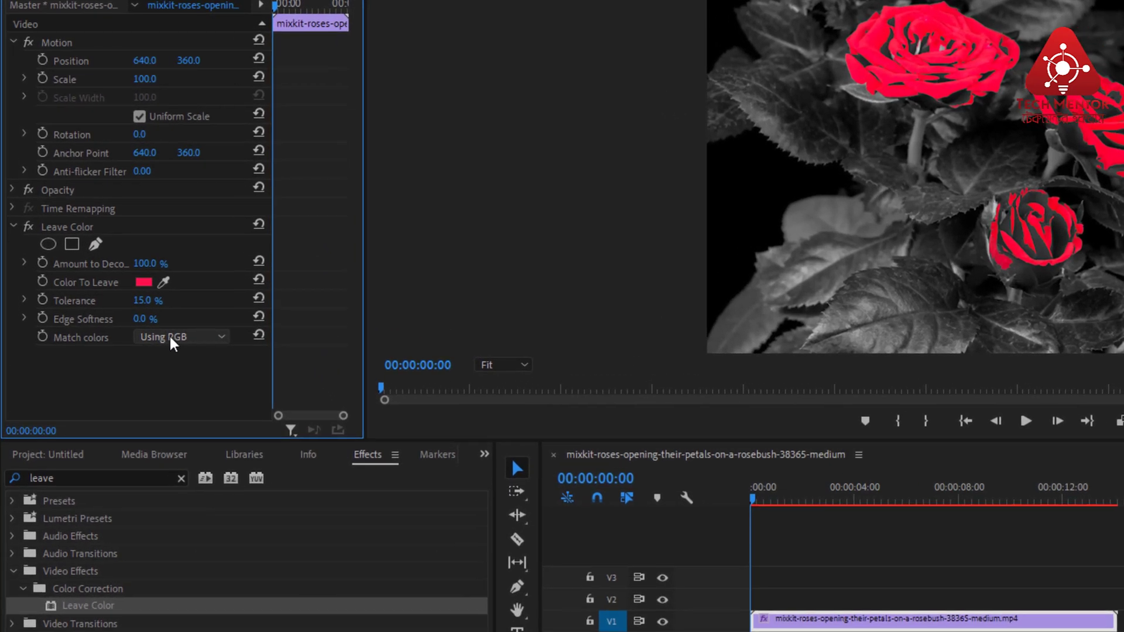
# Step: Compare Using RGB and Using Hue for Match colors, settle on Using Hue, and set Edge Softness to 6%
pyautogui.click(147, 297)
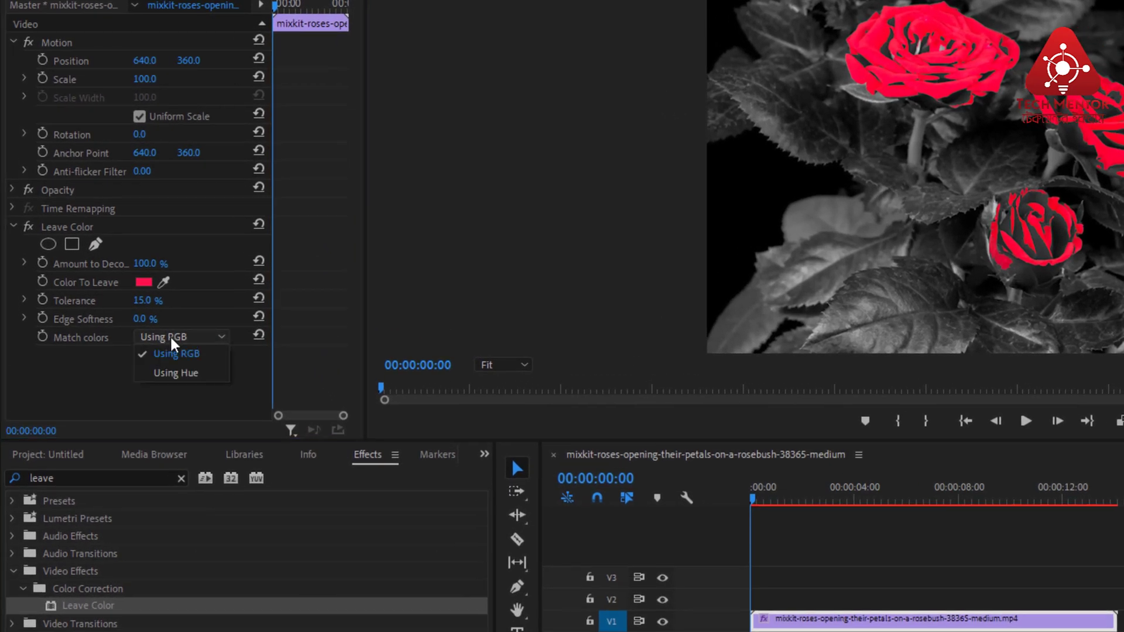
pyautogui.click(175, 372)
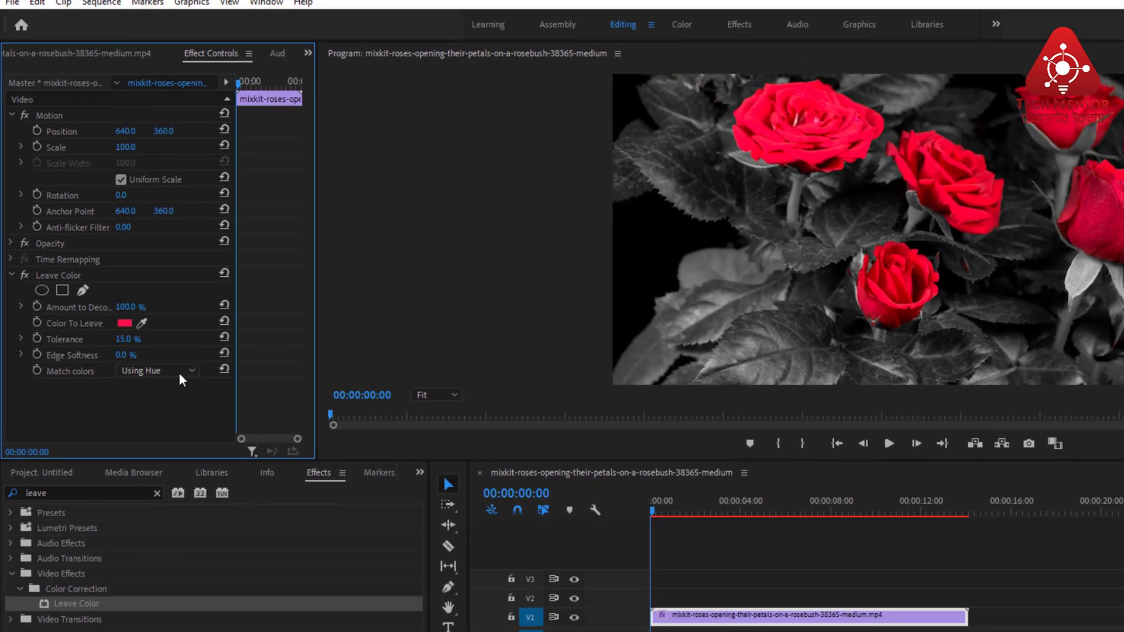
pyautogui.click(178, 371)
pyautogui.click(168, 386)
pyautogui.click(166, 372)
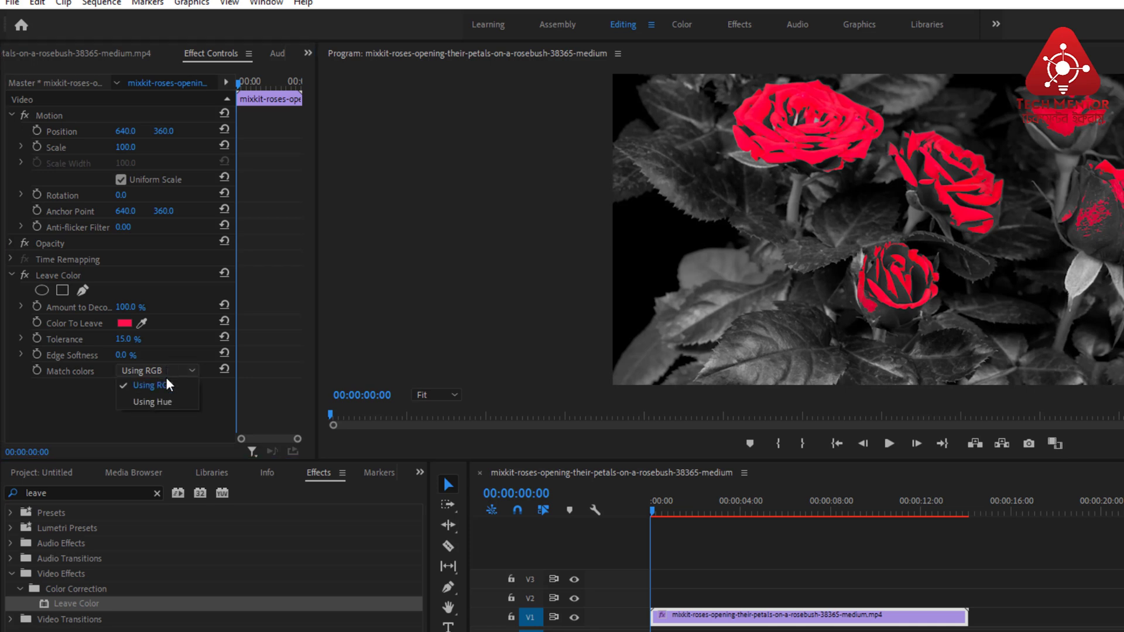
pyautogui.click(160, 402)
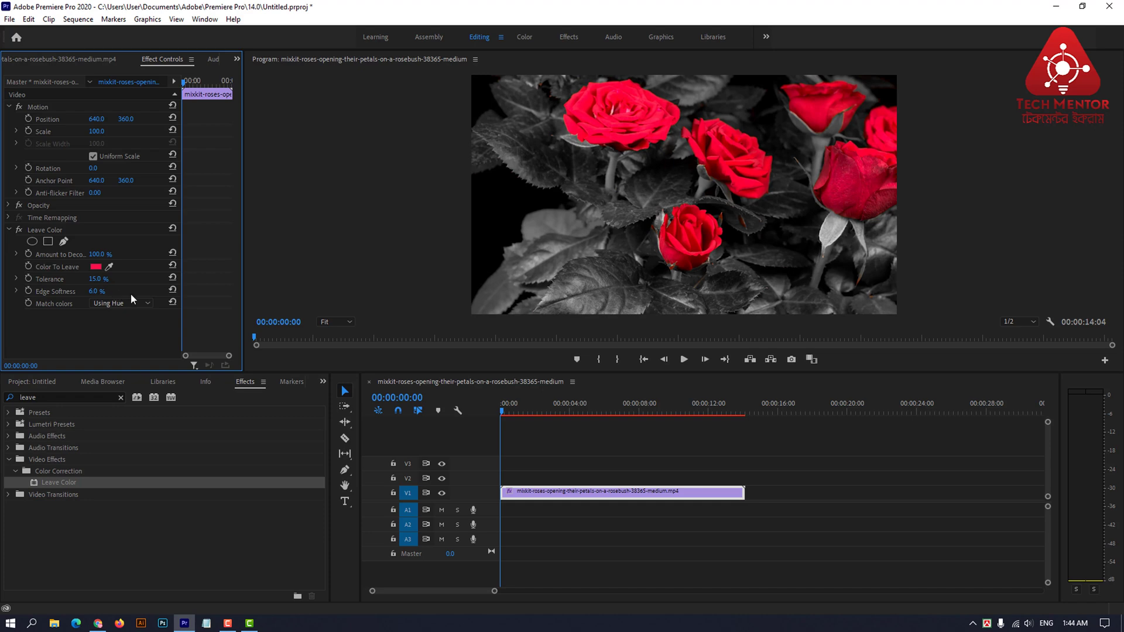
# Step: Play back the decolored roses clip and inspect the frame at 00:00:05:08
pyautogui.press('space')
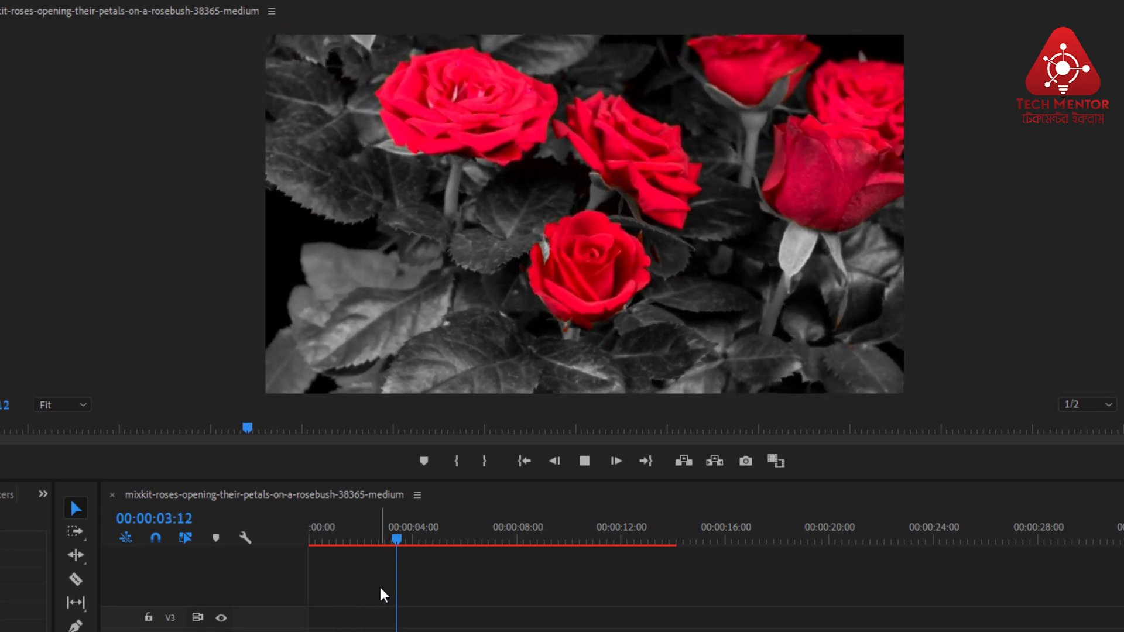
pyautogui.press('space')
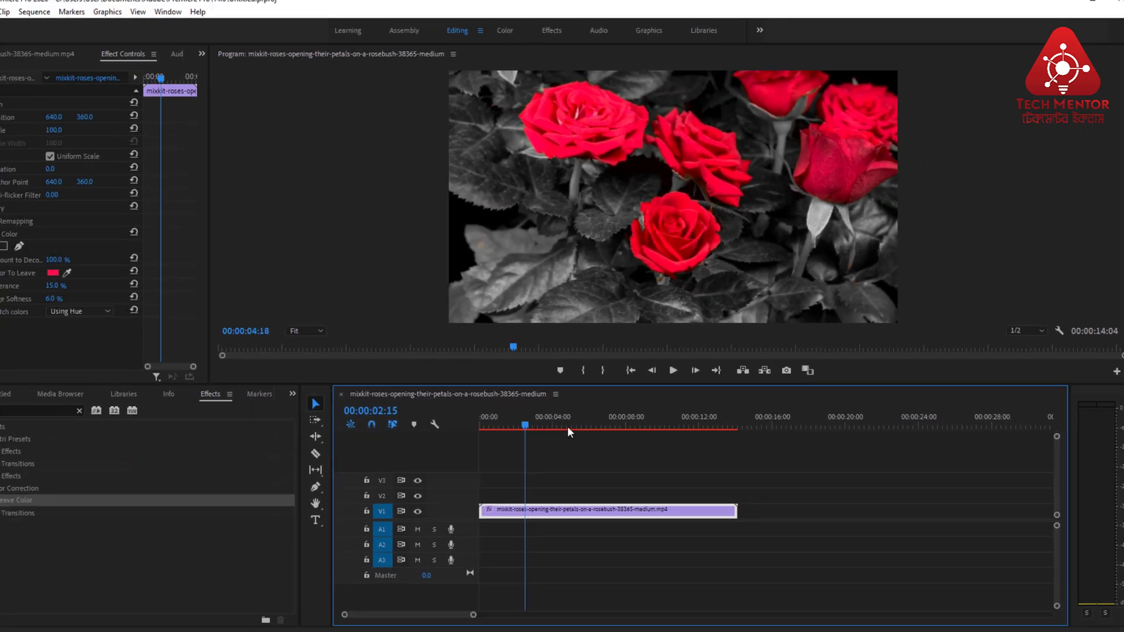
pyautogui.click(591, 411)
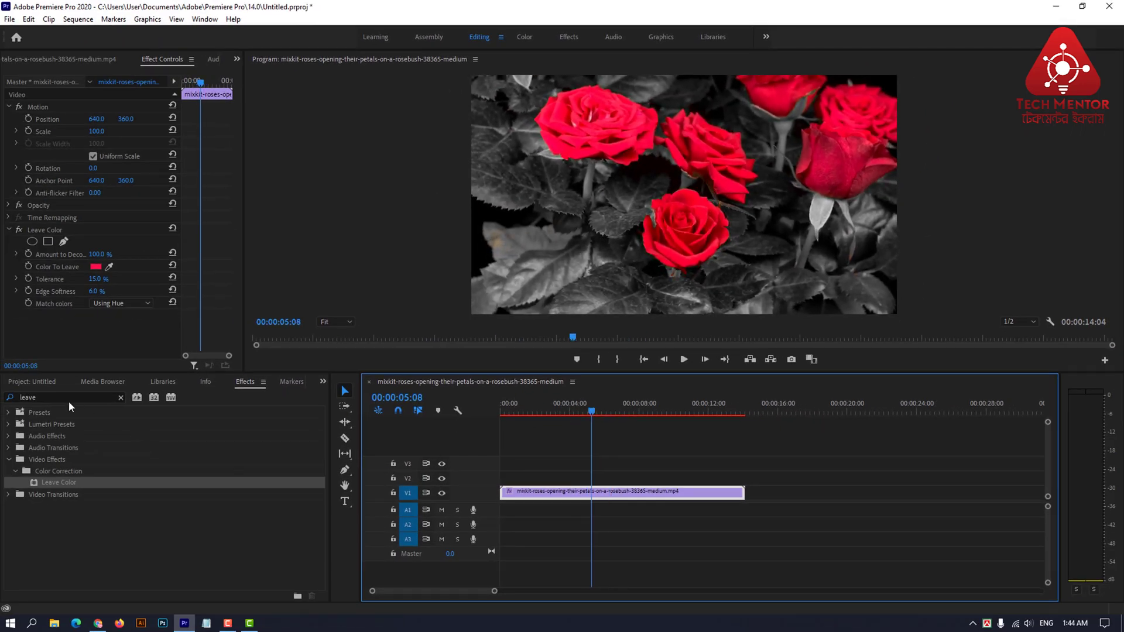
# Step: Delete the roses sequence from the project and create a fresh sequence from the original roses clip
pyautogui.click(41, 382)
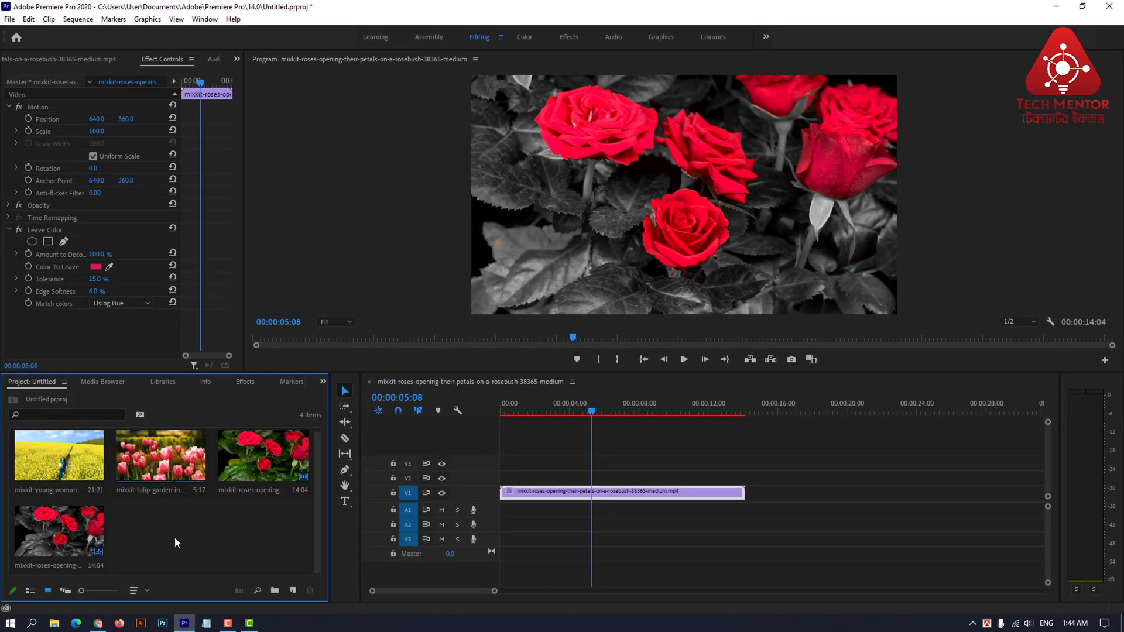
pyautogui.press('Delete')
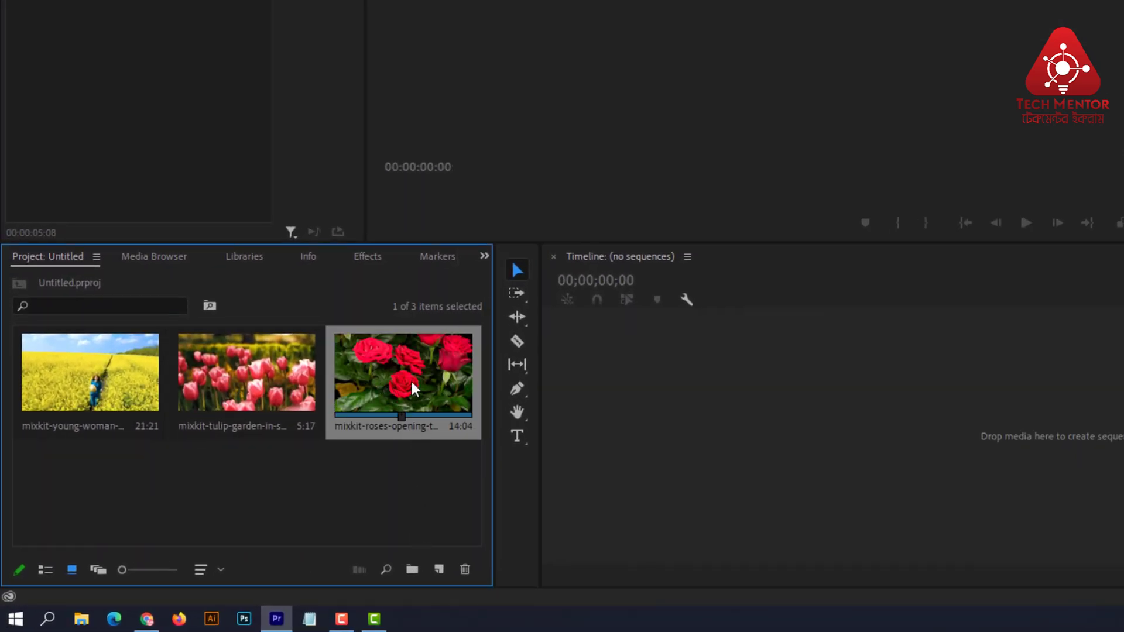
pyautogui.moveTo(468, 383); pyautogui.dragTo(739, 420)
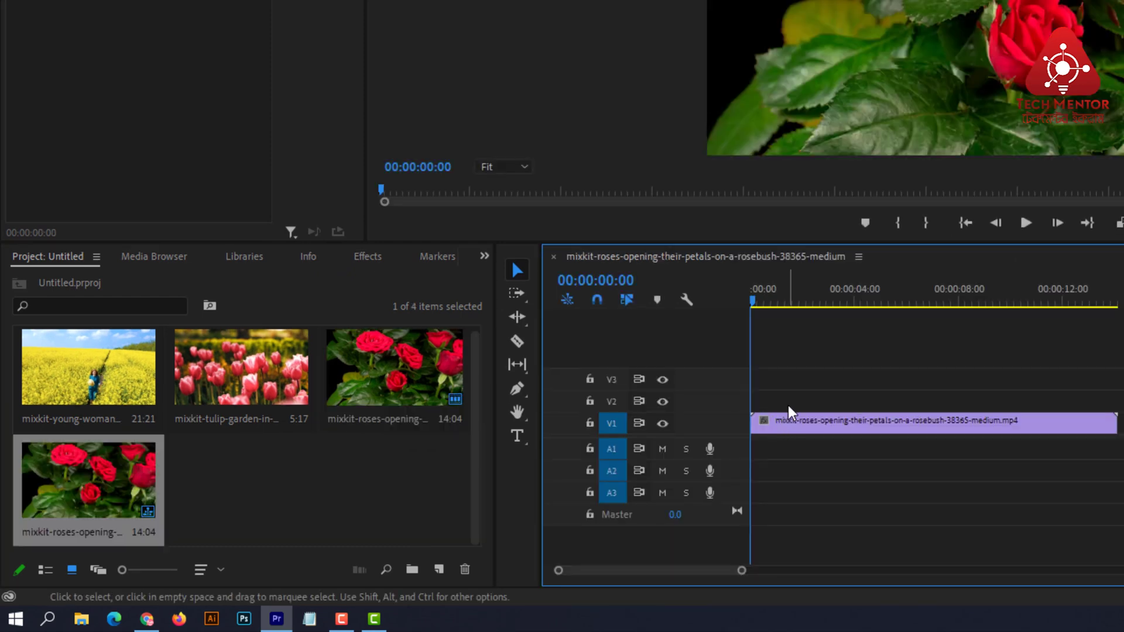
# Step: Create a 1280 × 720 adjustment layer at 29.97 fps and place it on V2 starting at 00:00:01:23
pyautogui.moveTo(753, 301); pyautogui.dragTo(797, 389)
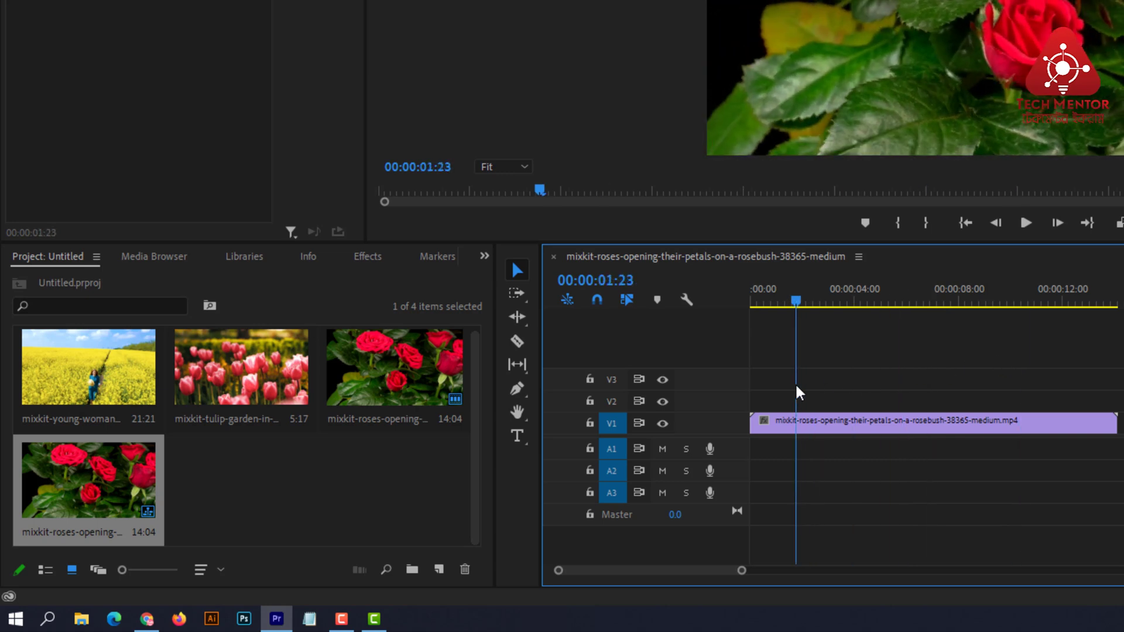
pyautogui.click(439, 571)
pyautogui.click(483, 411)
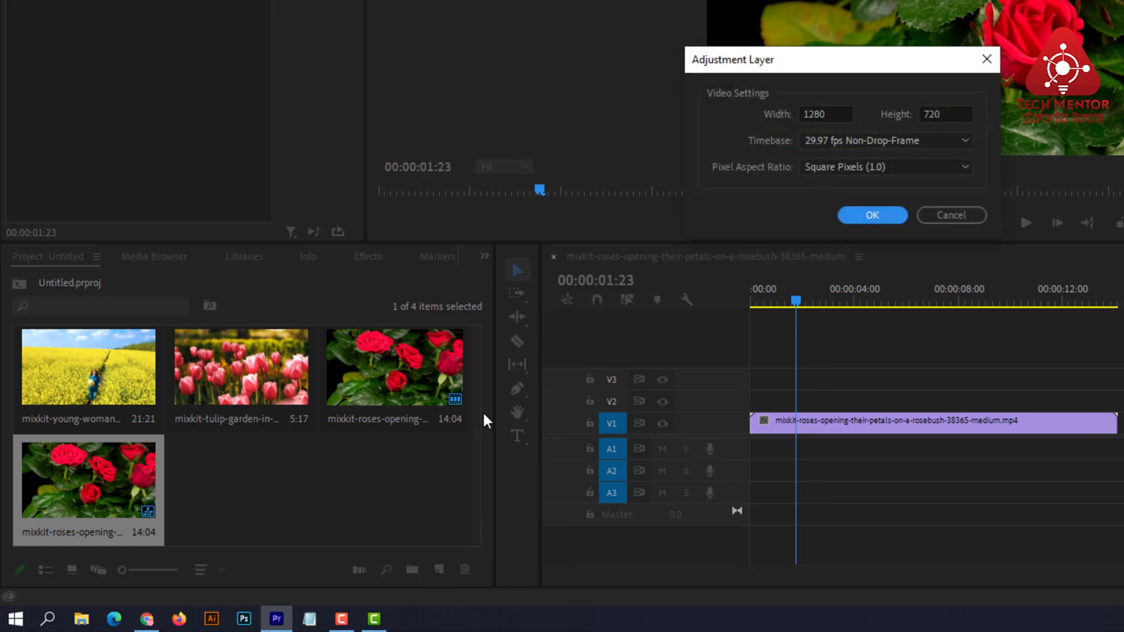
pyautogui.click(883, 218)
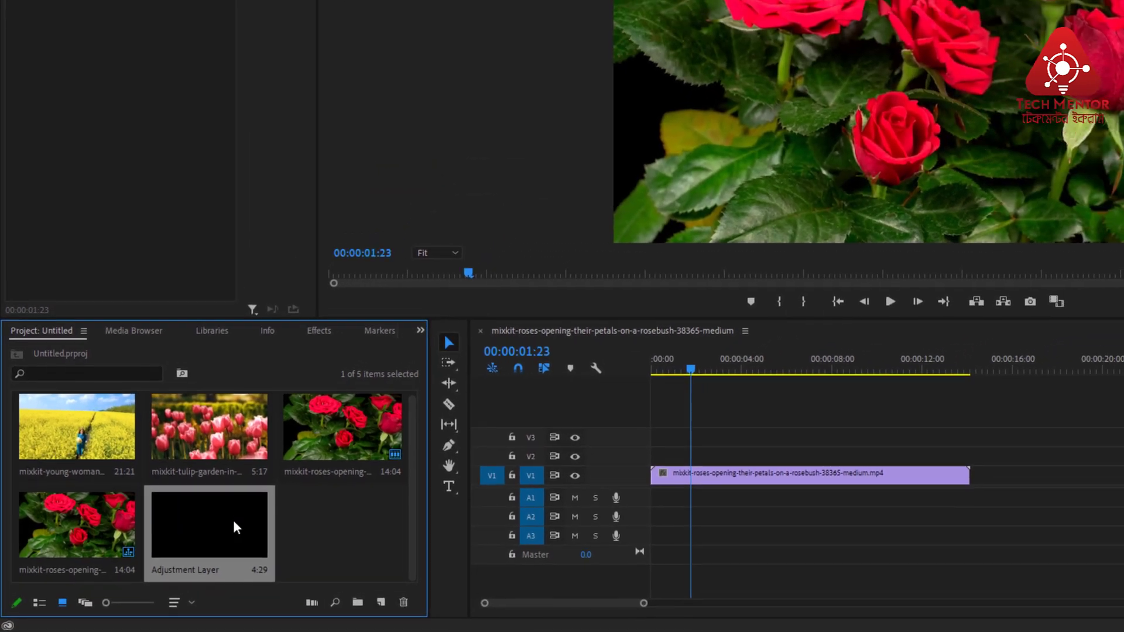
pyautogui.moveTo(236, 528); pyautogui.dragTo(712, 456)
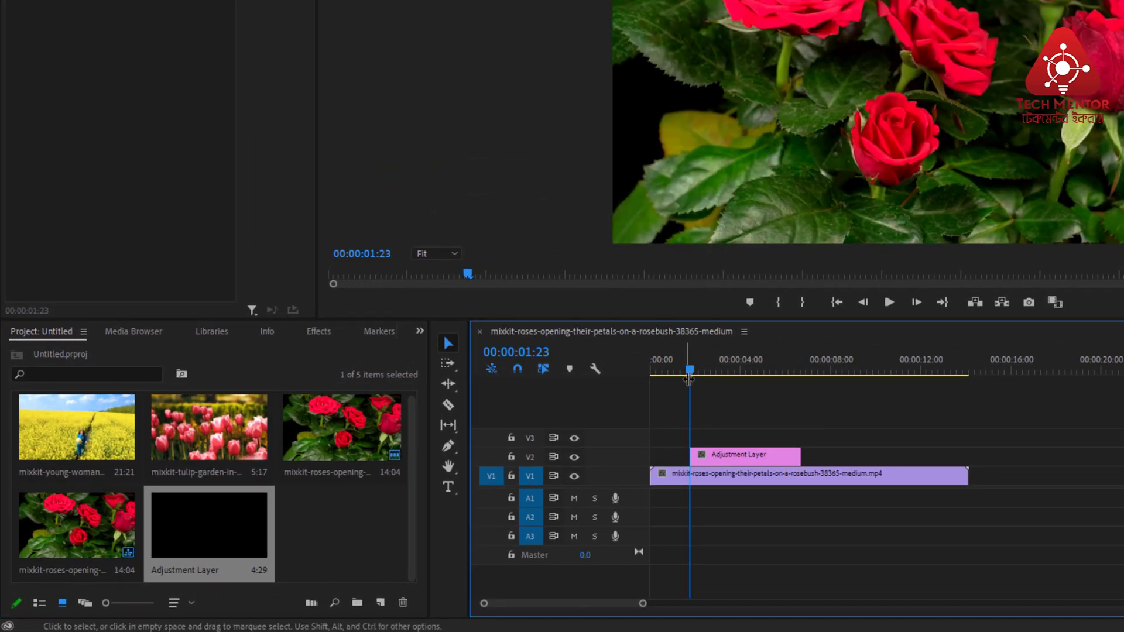
# Step: Move the adjustment layer on V2 earlier to start about 1 second into the sequence, and scrub across its start
pyautogui.moveTo(689, 379); pyautogui.dragTo(677, 375)
pyautogui.moveTo(714, 456); pyautogui.dragTo(701, 437)
pyautogui.moveTo(678, 373); pyautogui.dragTo(650, 378)
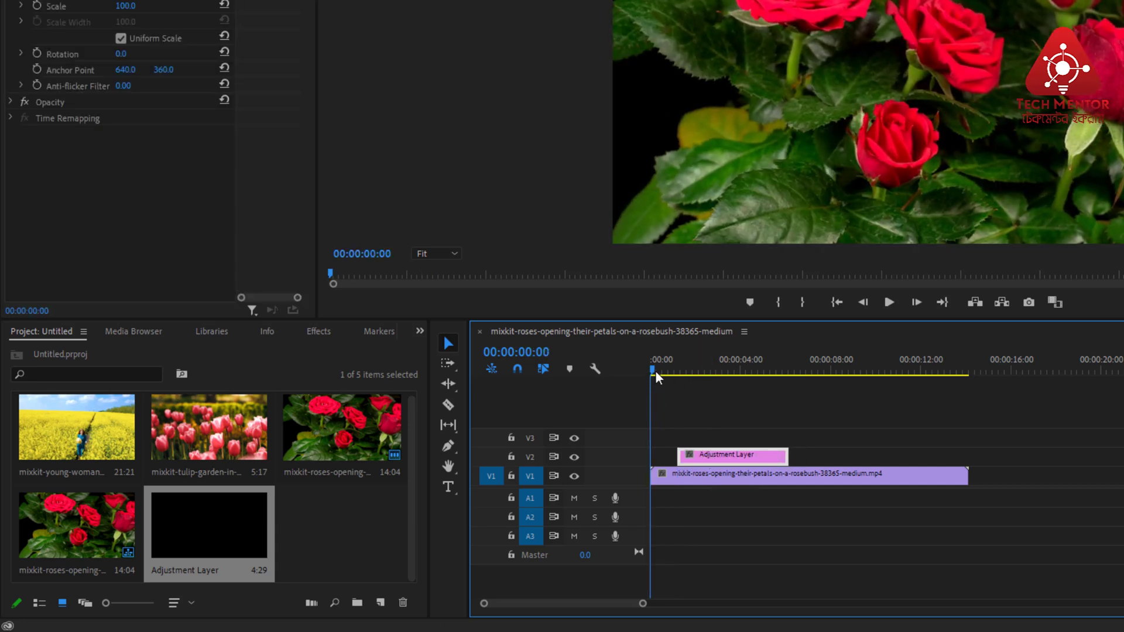
pyautogui.moveTo(657, 374); pyautogui.dragTo(701, 376)
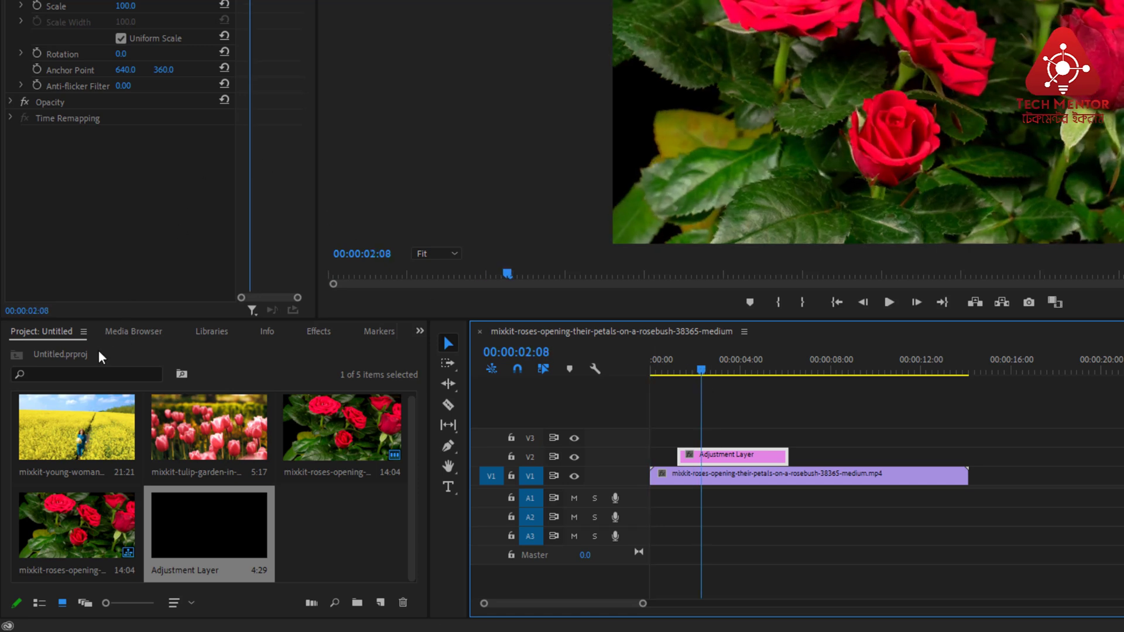
# Step: Apply the Leave Color effect to the adjustment layer and park the playhead within it at 00:00:02:03
pyautogui.hotkey('shift', '7')
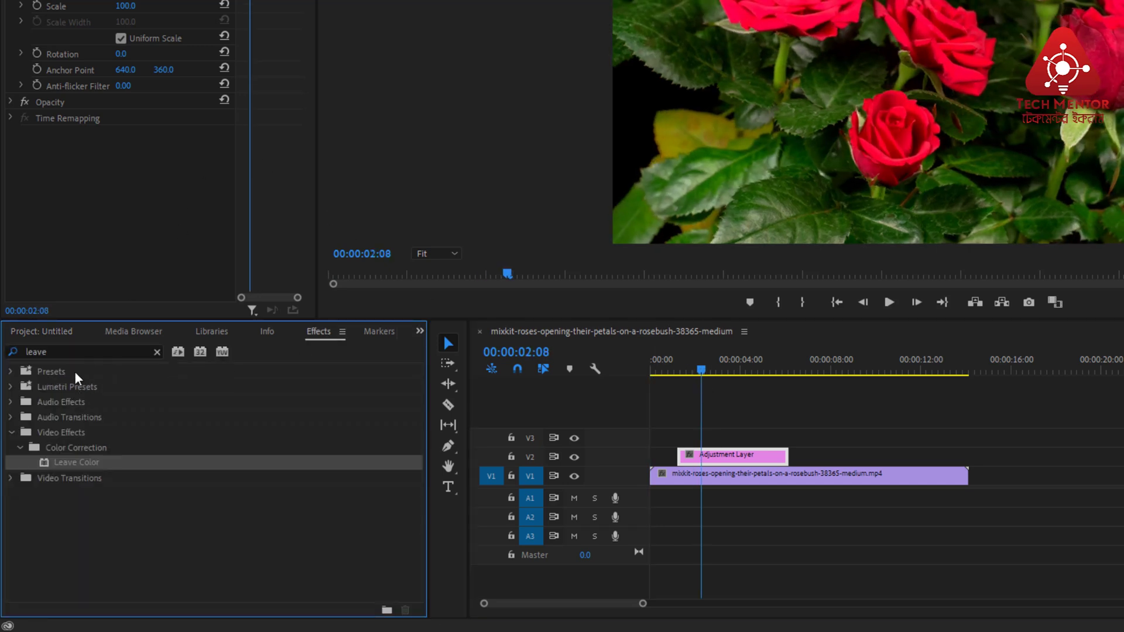
pyautogui.moveTo(76, 465); pyautogui.dragTo(706, 457)
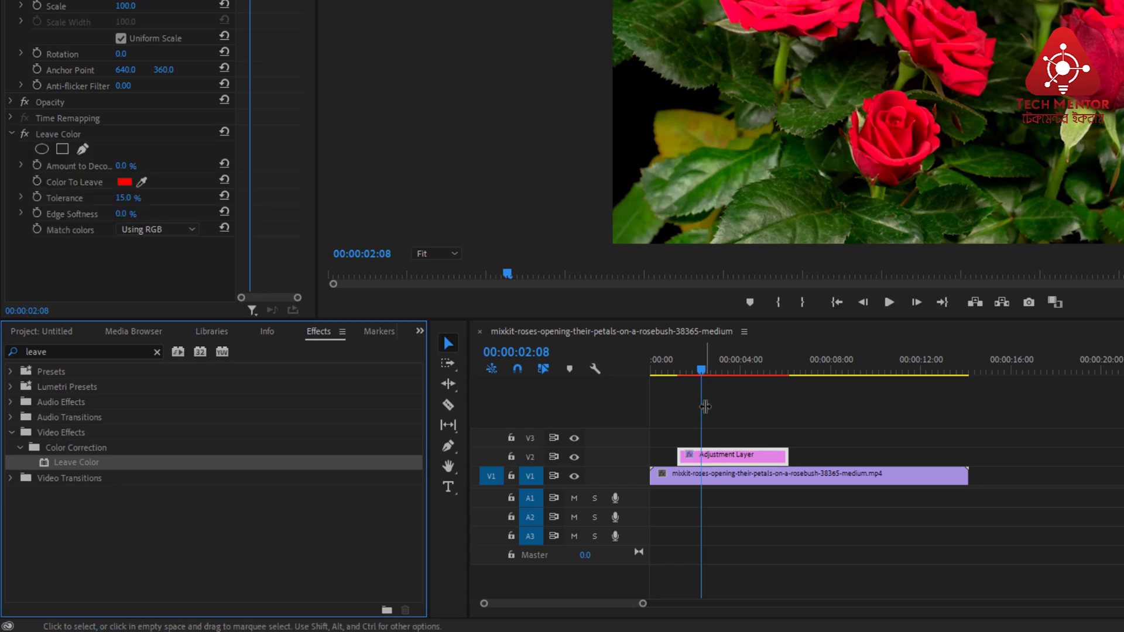
pyautogui.moveTo(704, 373); pyautogui.dragTo(651, 383)
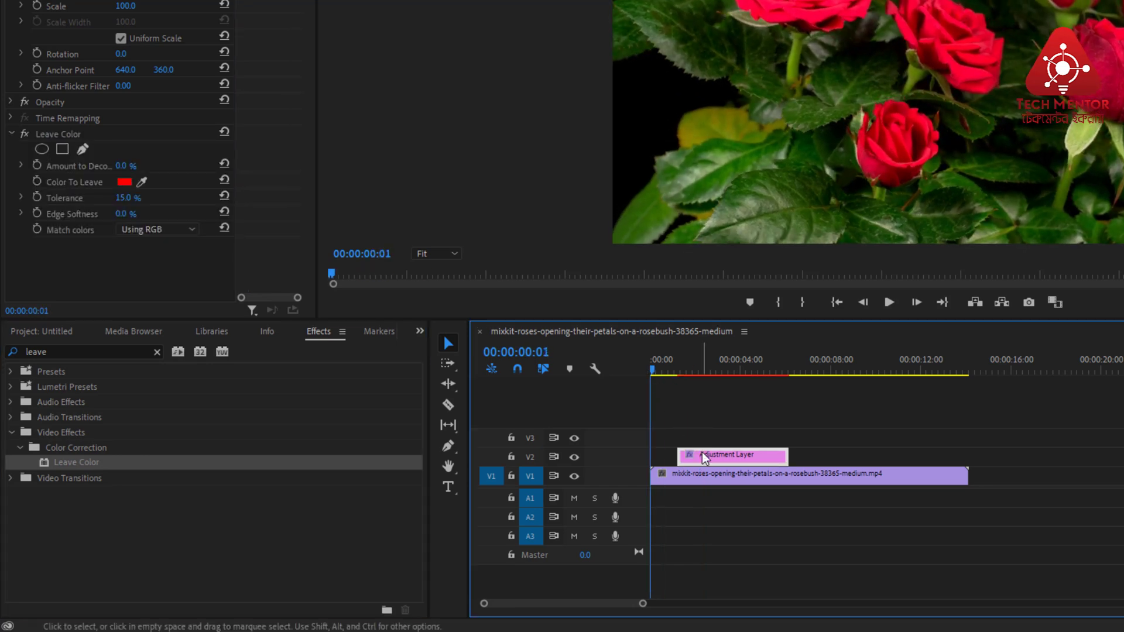
pyautogui.click(658, 372)
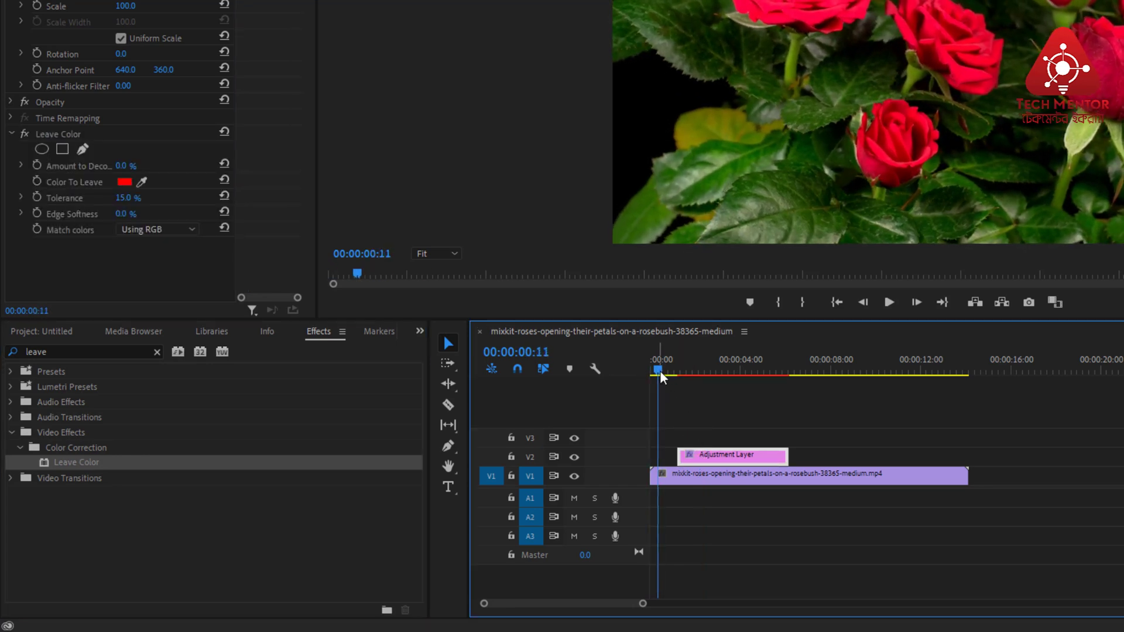
pyautogui.moveTo(660, 377); pyautogui.dragTo(698, 375)
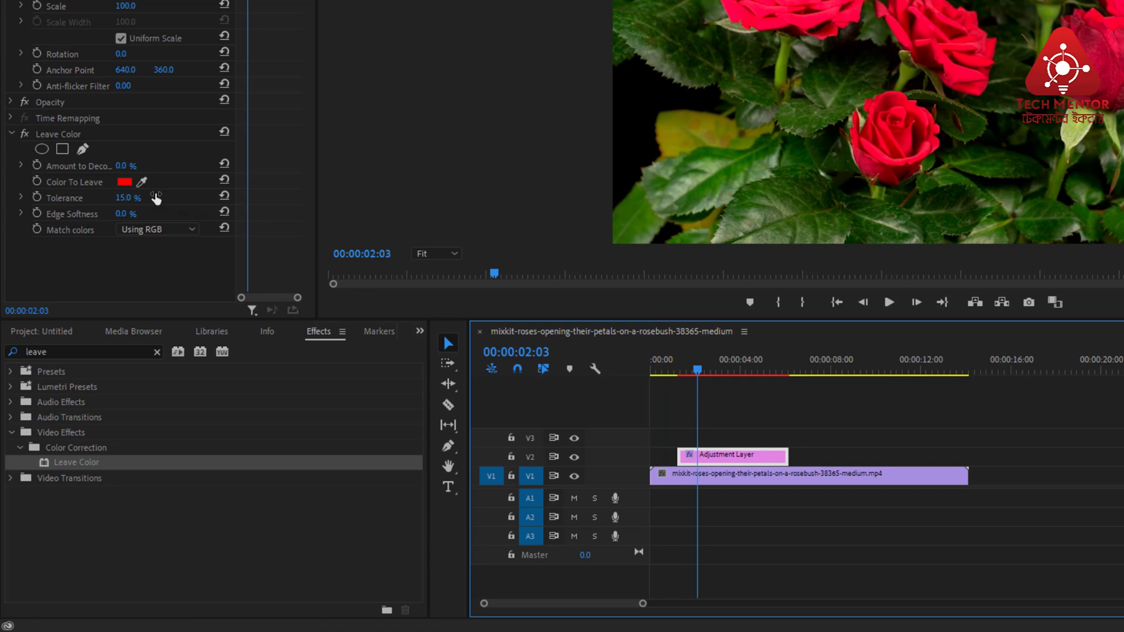
# Step: Sample the rose red as the adjustment layer's Color To Leave, set Amount to Decolor to 100% and Match colors to Using Hue
pyautogui.click(142, 181)
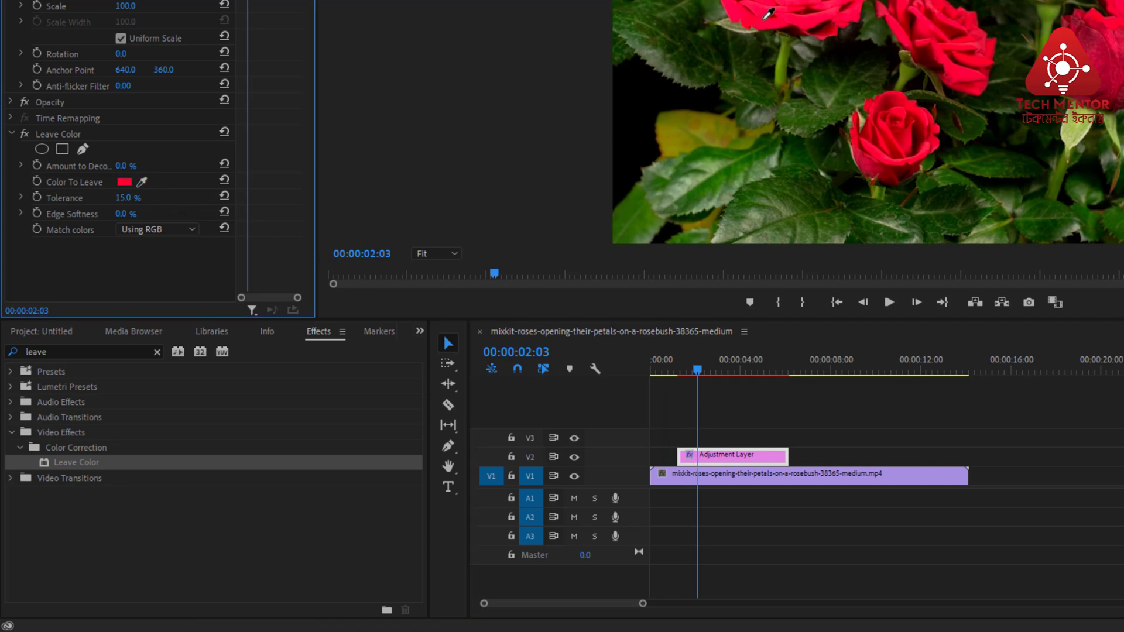
pyautogui.click(764, 20)
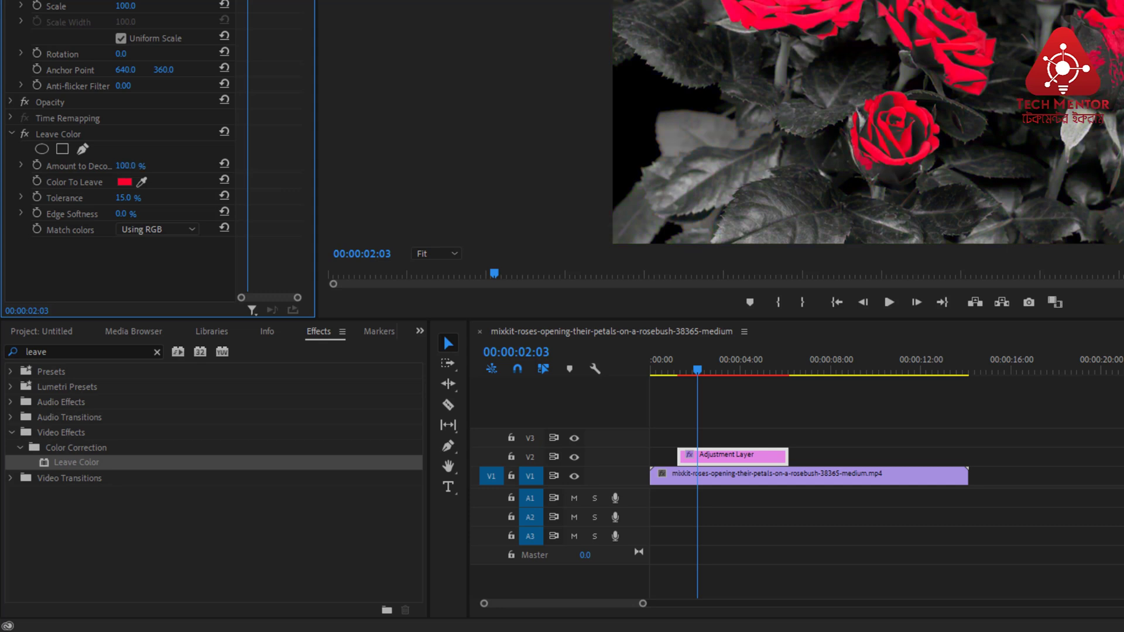
pyautogui.click(161, 232)
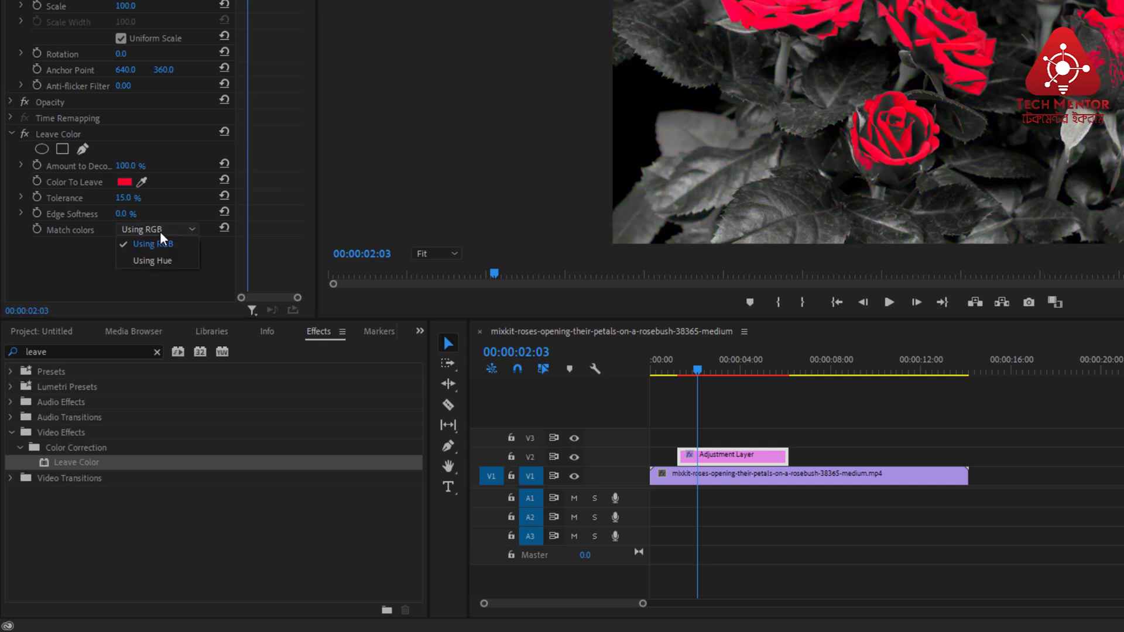
pyautogui.click(166, 264)
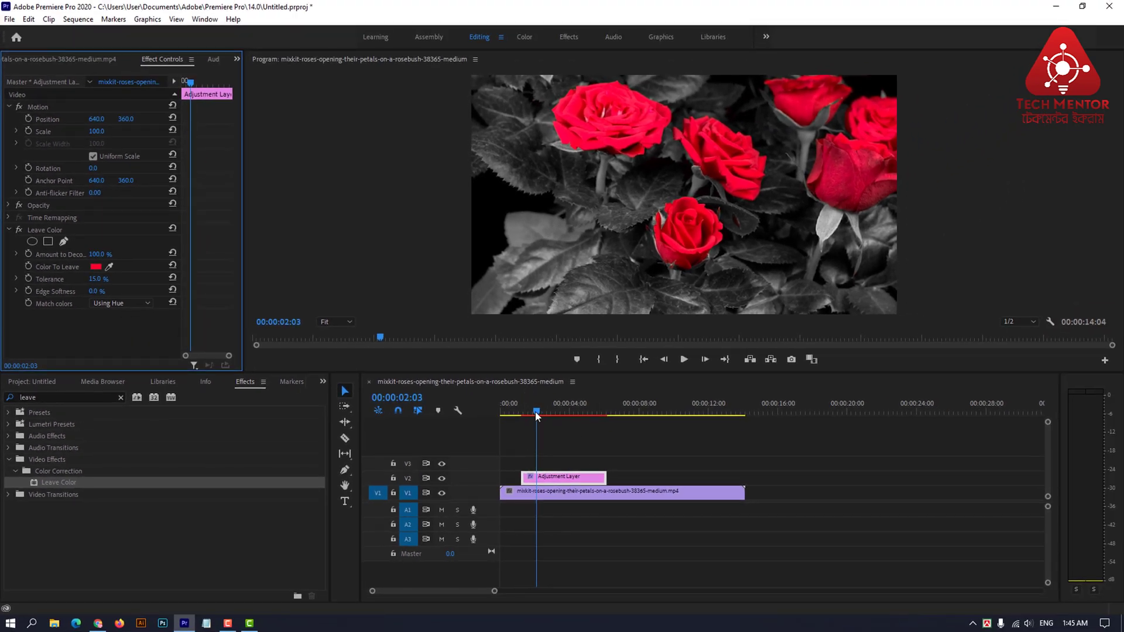
# Step: Scrub across the color change and shift the adjustment layer later to start about 2.7 seconds into the sequence
pyautogui.moveTo(537, 413); pyautogui.dragTo(486, 423)
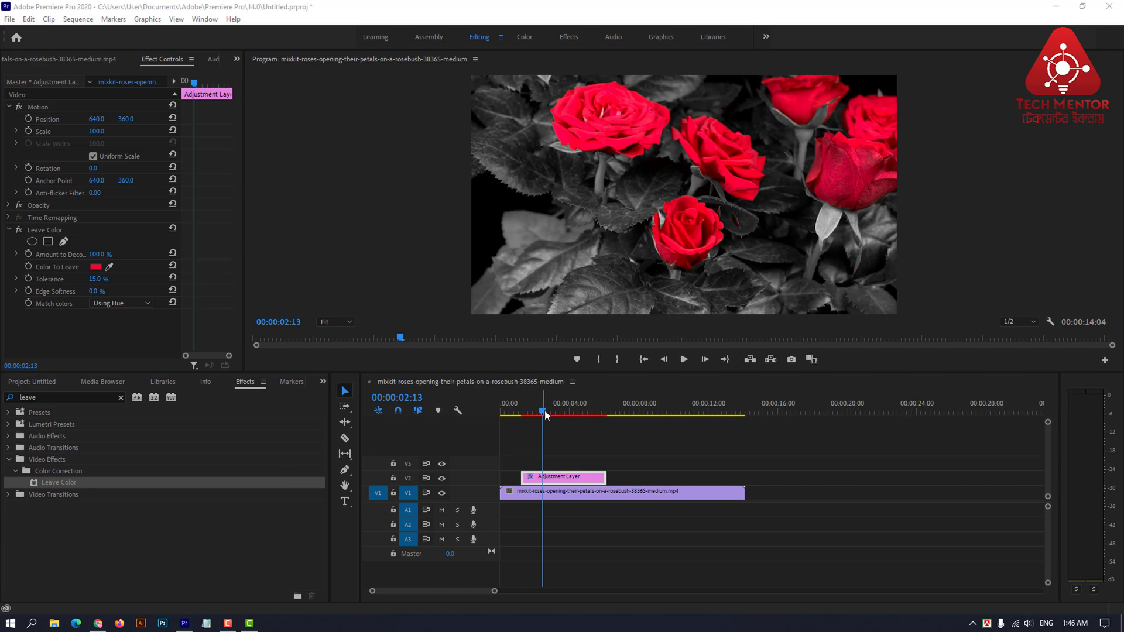
pyautogui.moveTo(544, 412); pyautogui.dragTo(500, 424)
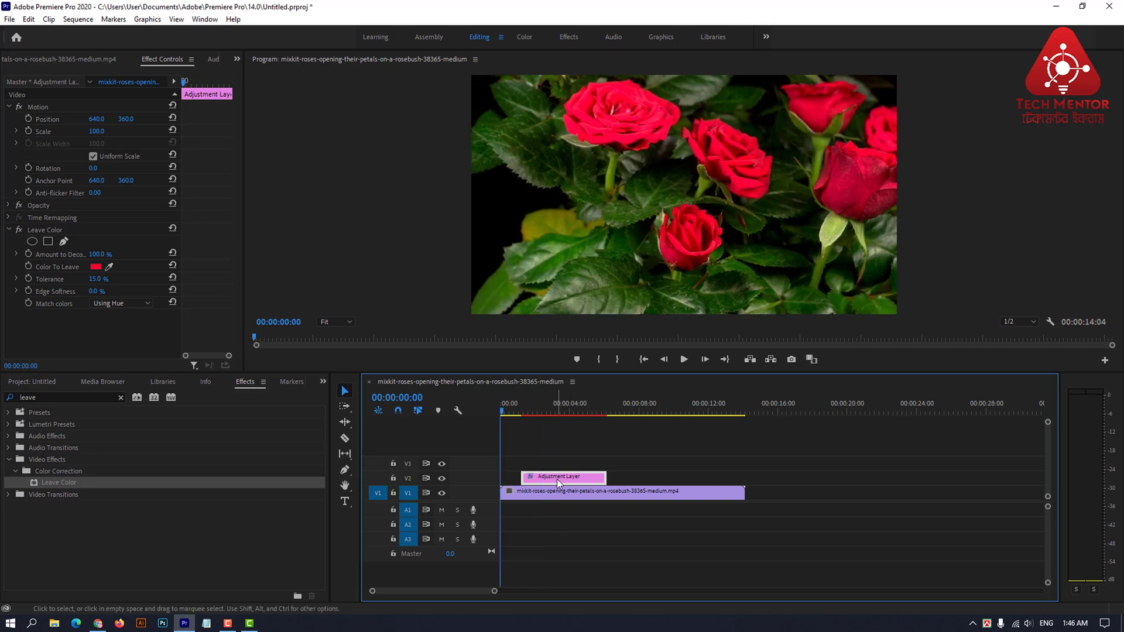
pyautogui.moveTo(557, 478)
pyautogui.mouseDown()
pyautogui.moveTo(582, 477)
pyautogui.moveTo(572, 479)
pyautogui.mouseUp()
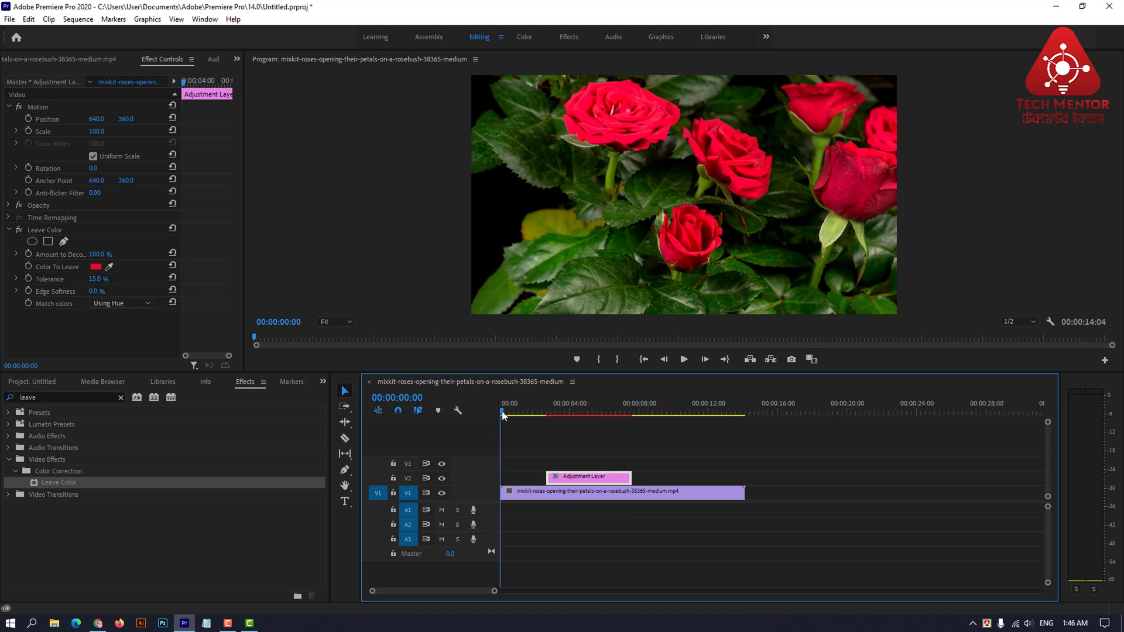
# Step: Paste a copy of the adjustment layer and place it on V2 flush with the end of the roses clip, starting about 9 seconds in
pyautogui.moveTo(501, 411); pyautogui.dragTo(570, 417)
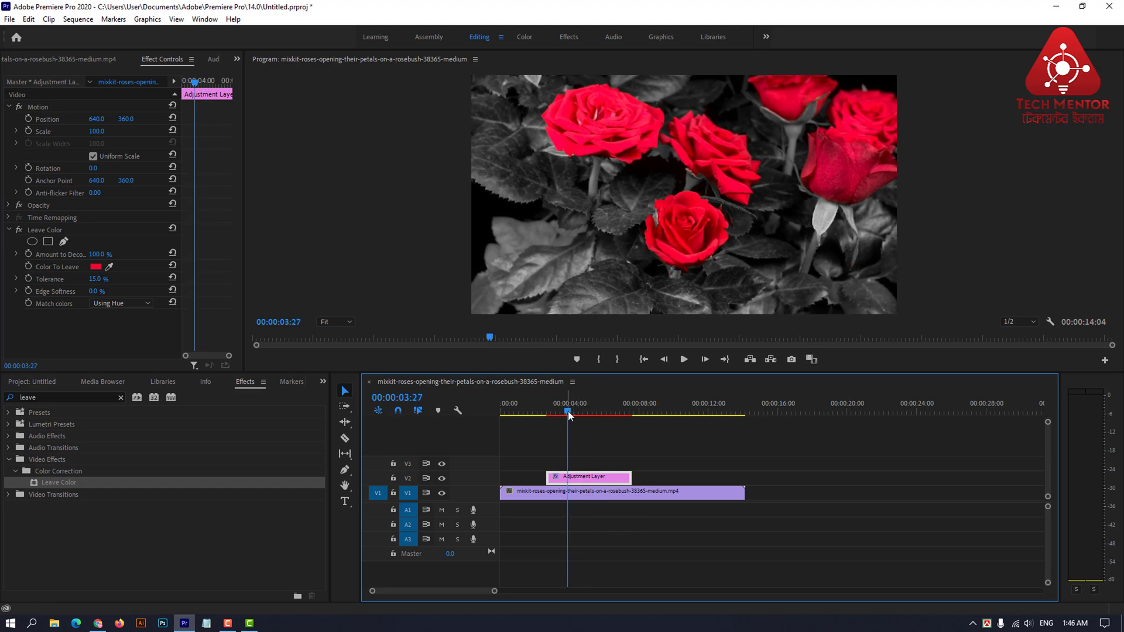
pyautogui.moveTo(568, 411); pyautogui.dragTo(759, 431)
pyautogui.hotkey('ctrl', 'v')
pyautogui.press('space')
pyautogui.moveTo(780, 494); pyautogui.dragTo(689, 478)
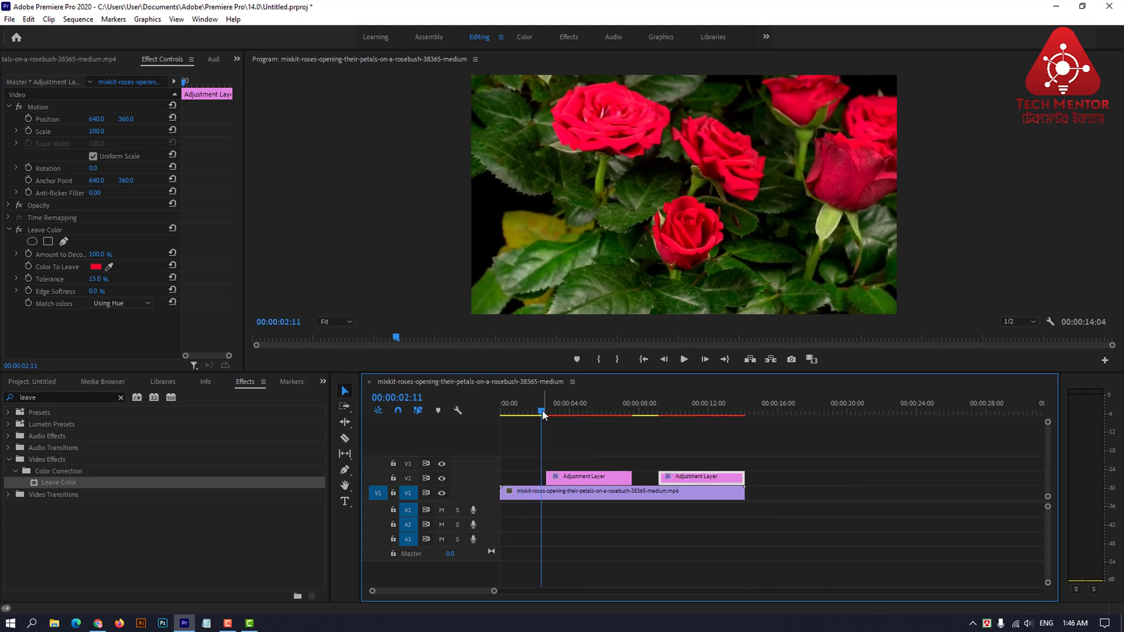
# Step: Shift both adjustment layers on V2 earlier so they start about 1.8 and 8 seconds into the sequence
pyautogui.moveTo(542, 410); pyautogui.dragTo(517, 411)
pyautogui.moveTo(574, 475); pyautogui.dragTo(559, 475)
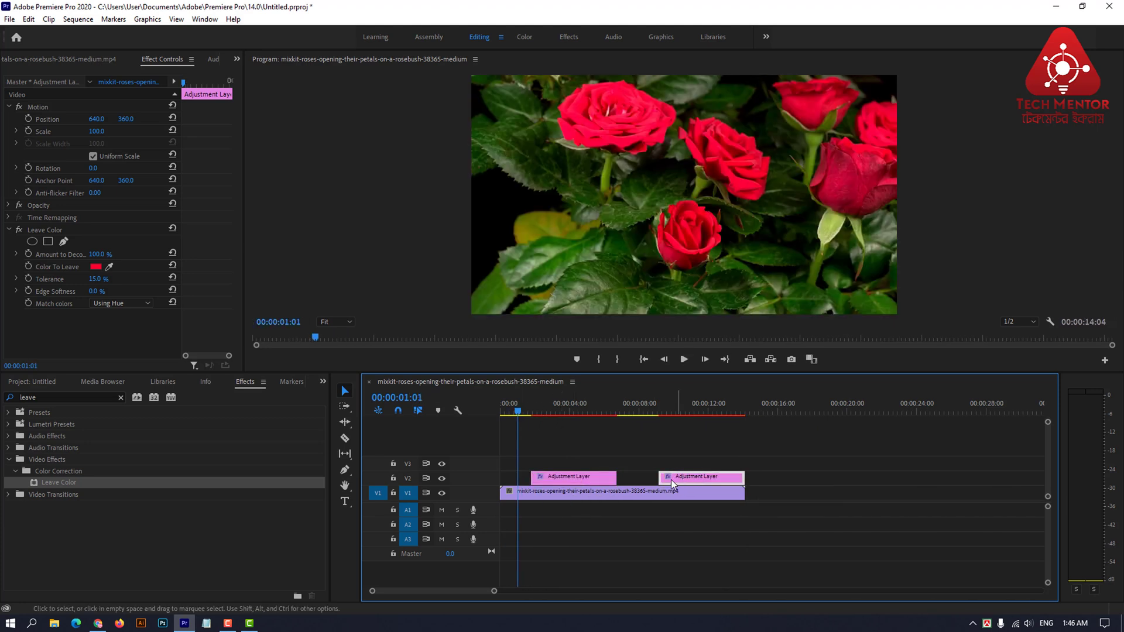
pyautogui.moveTo(671, 479); pyautogui.dragTo(652, 479)
# Step: Play the roses sequence from its start through both adjustment layers and return the playhead to 00:00:00:00
pyautogui.moveTo(520, 413); pyautogui.dragTo(500, 414)
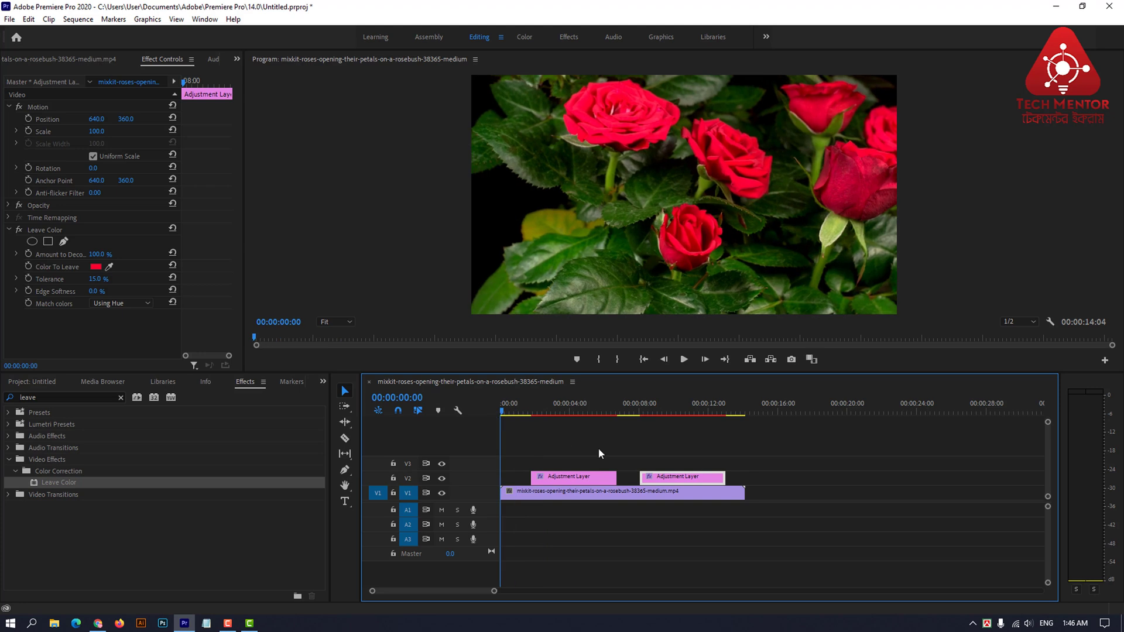
pyautogui.press('space')
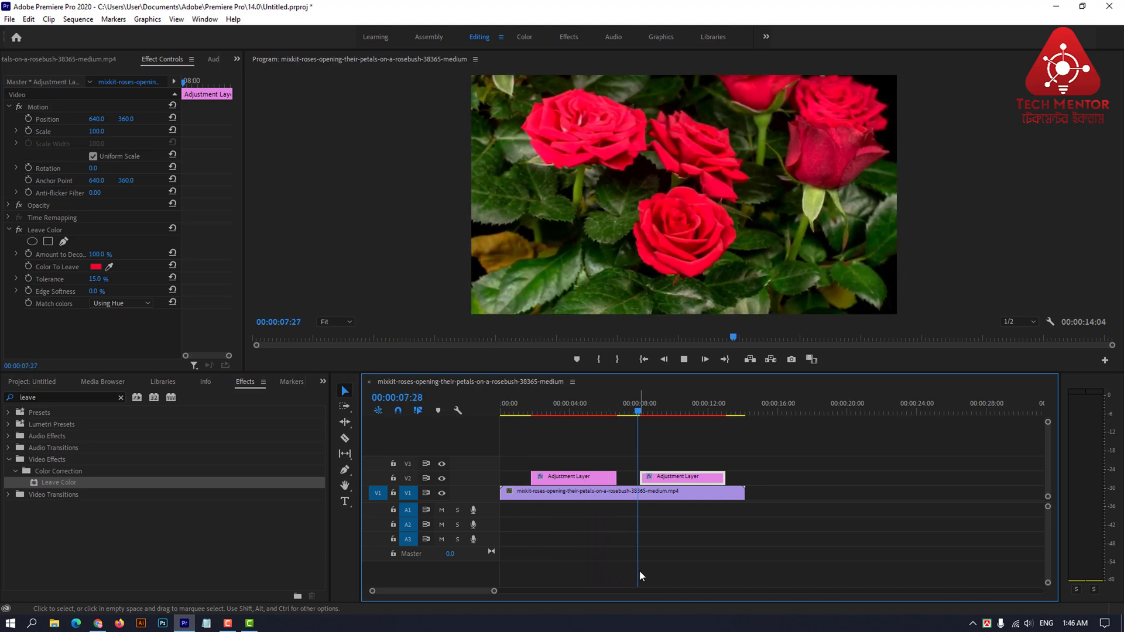
pyautogui.press('space')
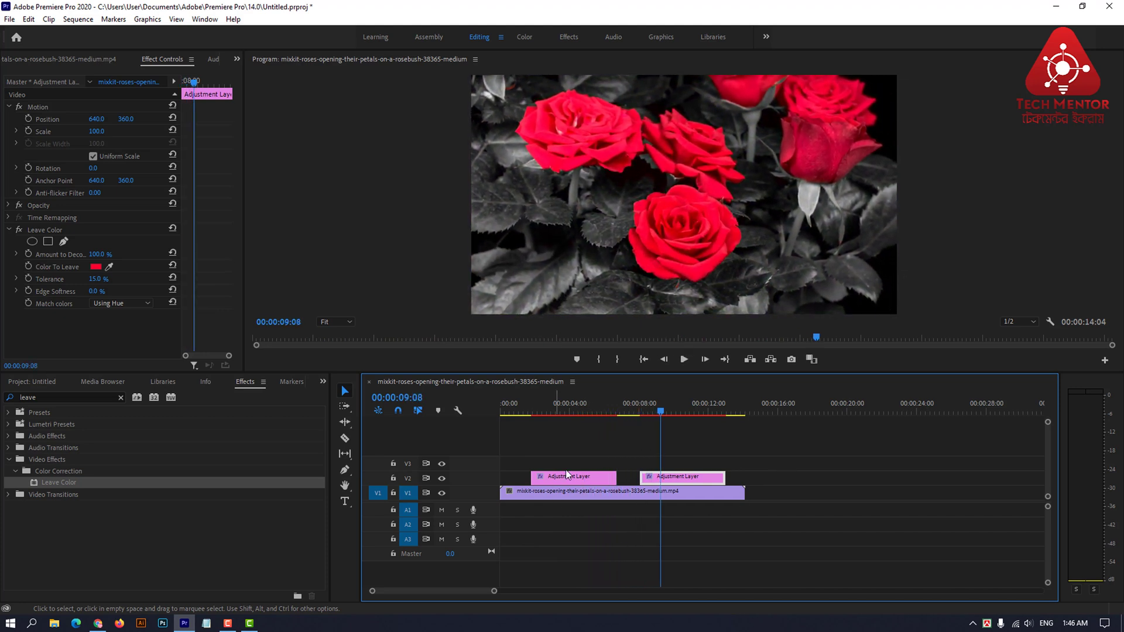
pyautogui.moveTo(658, 412); pyautogui.dragTo(487, 427)
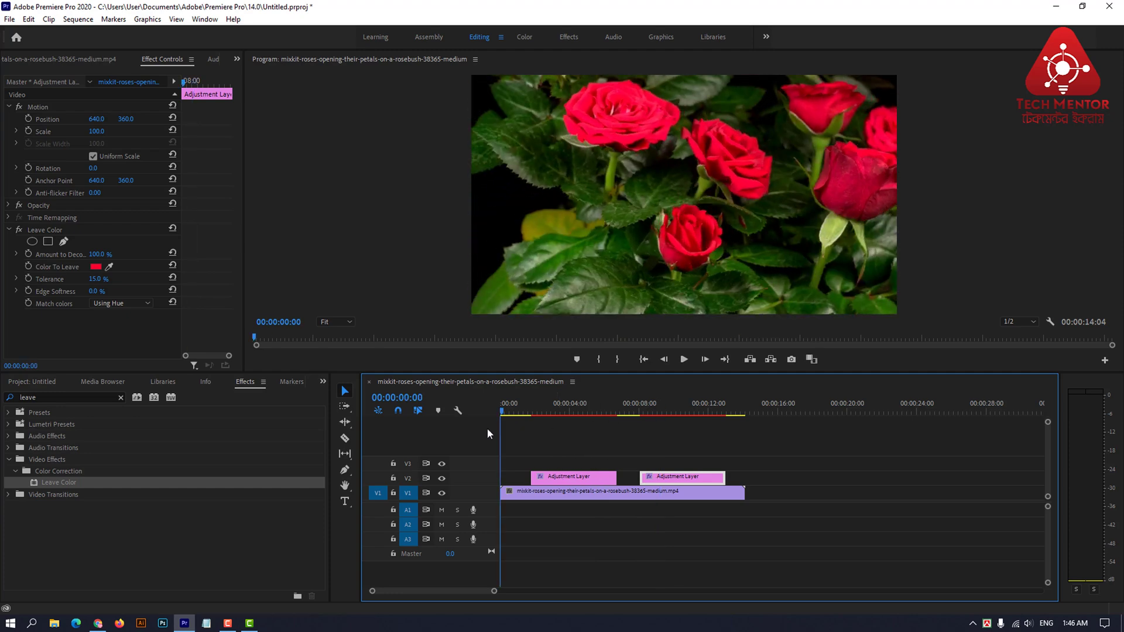
# Step: Add the mixkit-tulip-garden-in-spring clip to V1 after the roses clip, starting about 15.4 seconds in
pyautogui.click(56, 379)
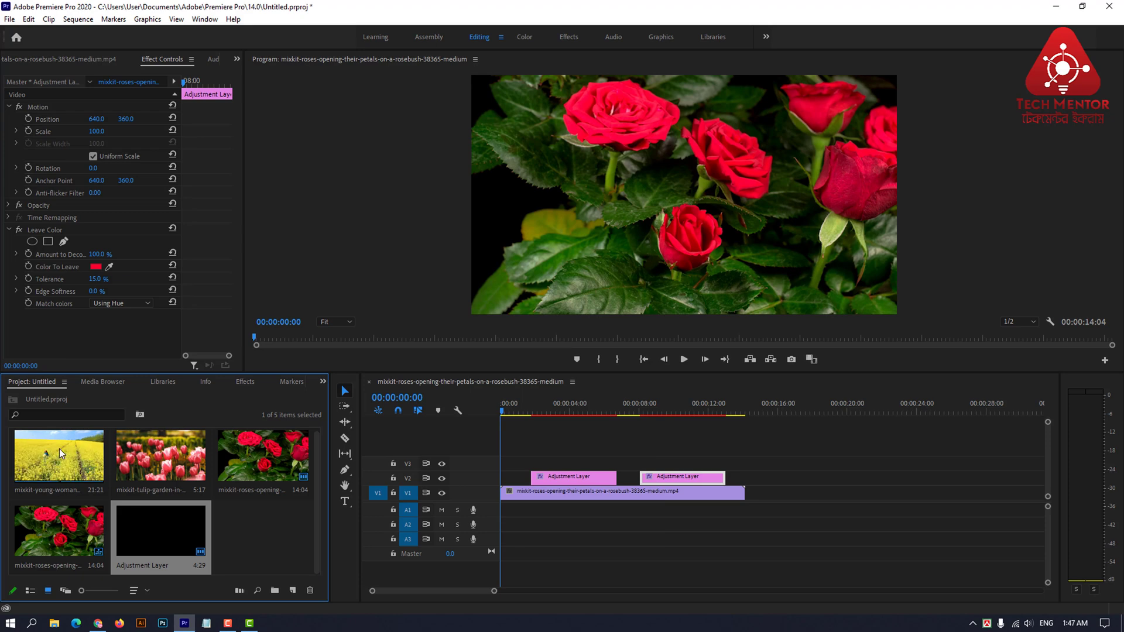
pyautogui.click(150, 458)
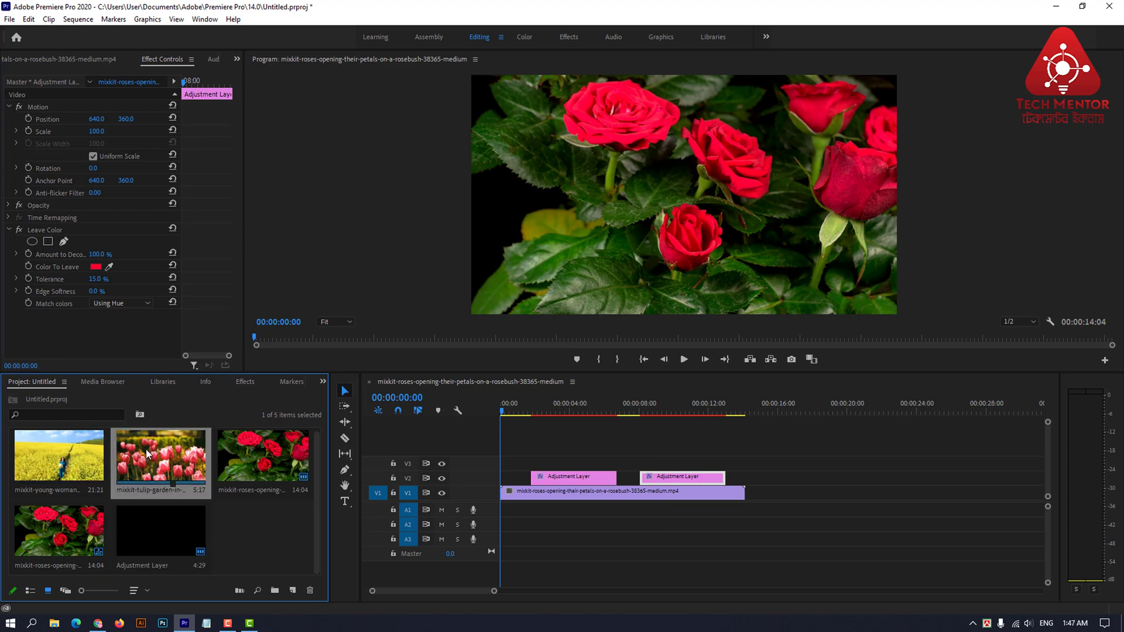
pyautogui.moveTo(148, 453); pyautogui.dragTo(770, 494)
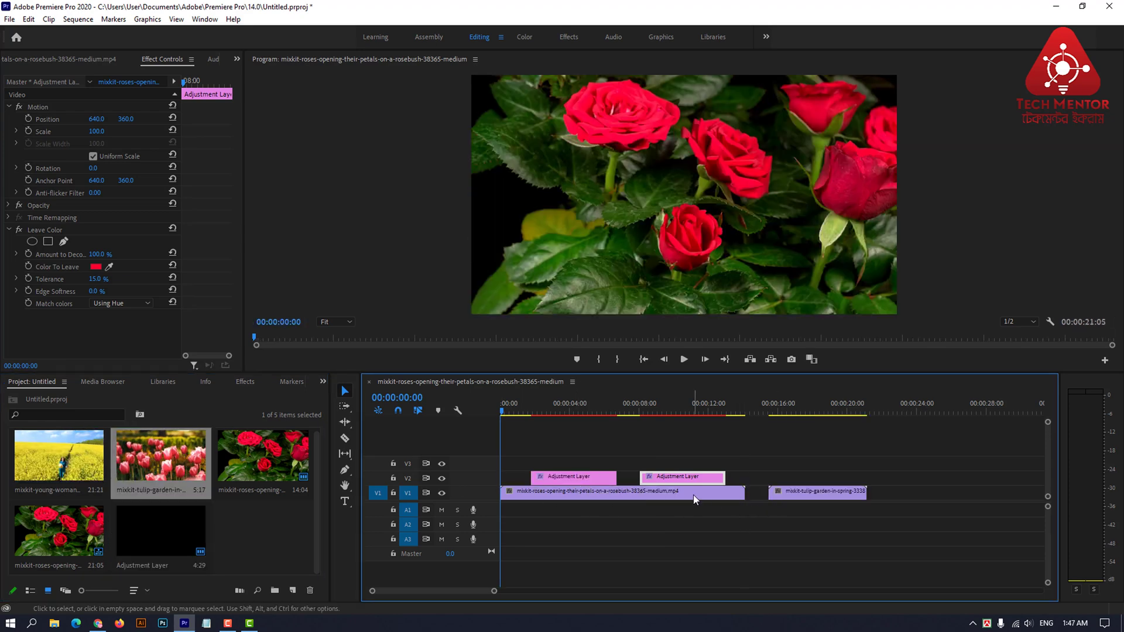
# Step: Delete the roses clip and both adjustment layers, and move the tulip clip to the start of V1
pyautogui.moveTo(563, 469); pyautogui.dragTo(672, 518)
pyautogui.press('Delete')
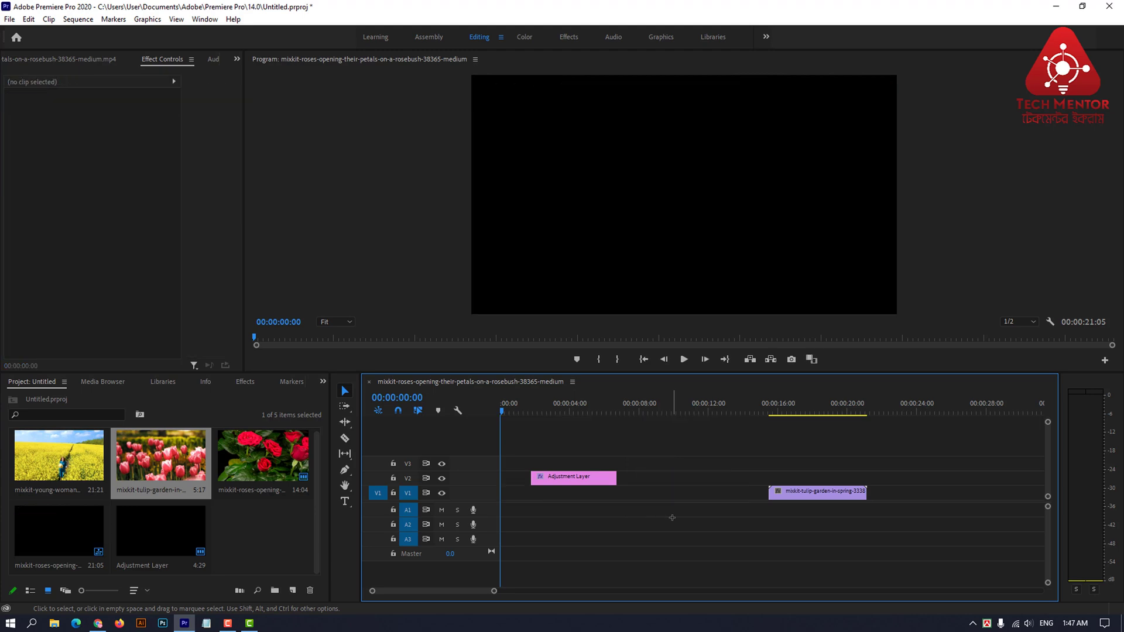
pyautogui.click(590, 479)
pyautogui.press('Delete')
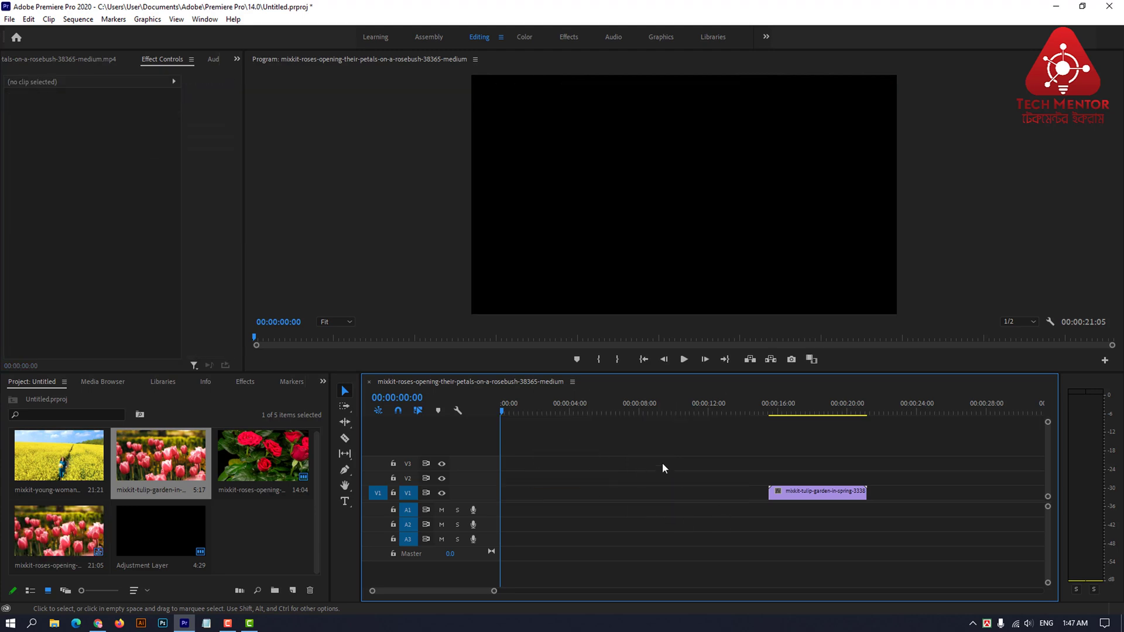
pyautogui.moveTo(809, 493); pyautogui.dragTo(542, 493)
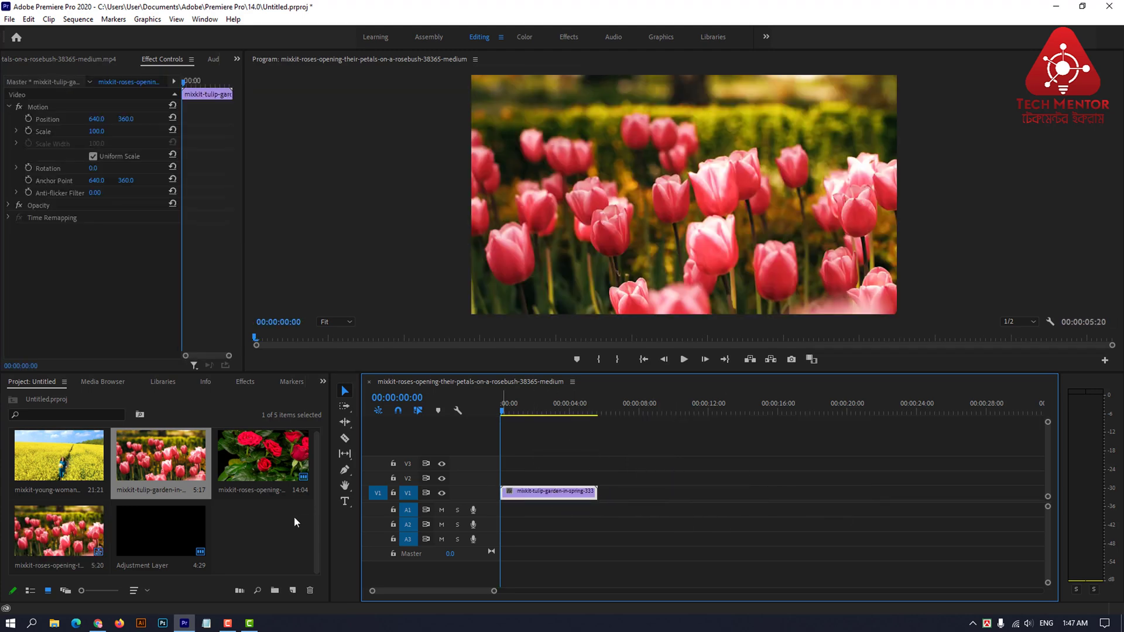
# Step: Create a new adjustment layer with default settings and place it on V2 above the tulips, flush with the clip's end
pyautogui.click(288, 589)
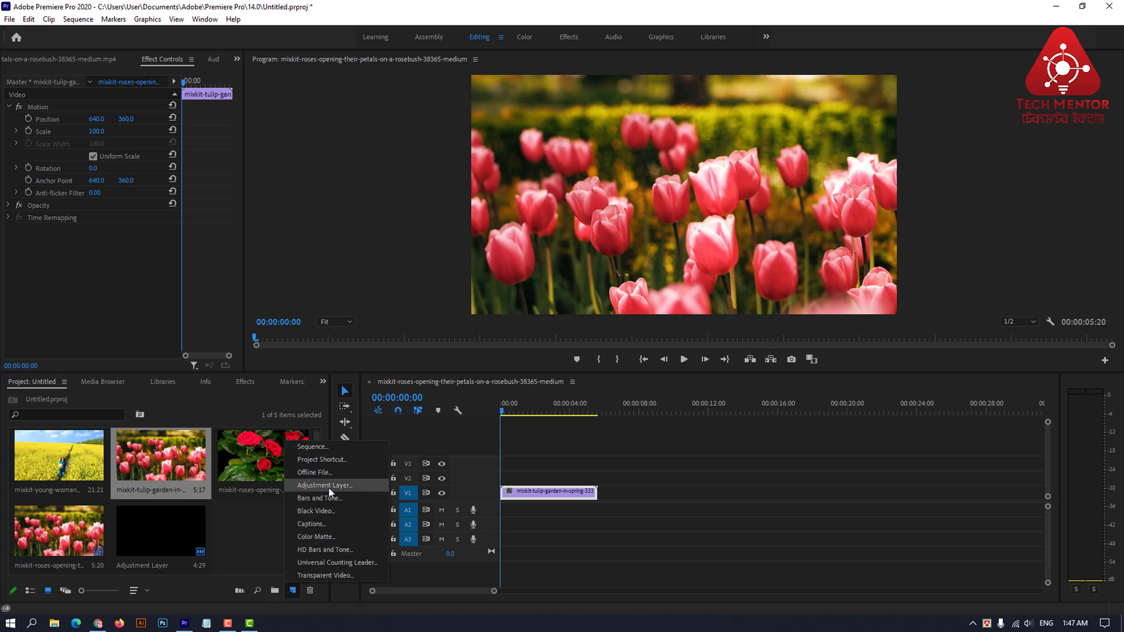
pyautogui.click(328, 487)
pyautogui.click(581, 353)
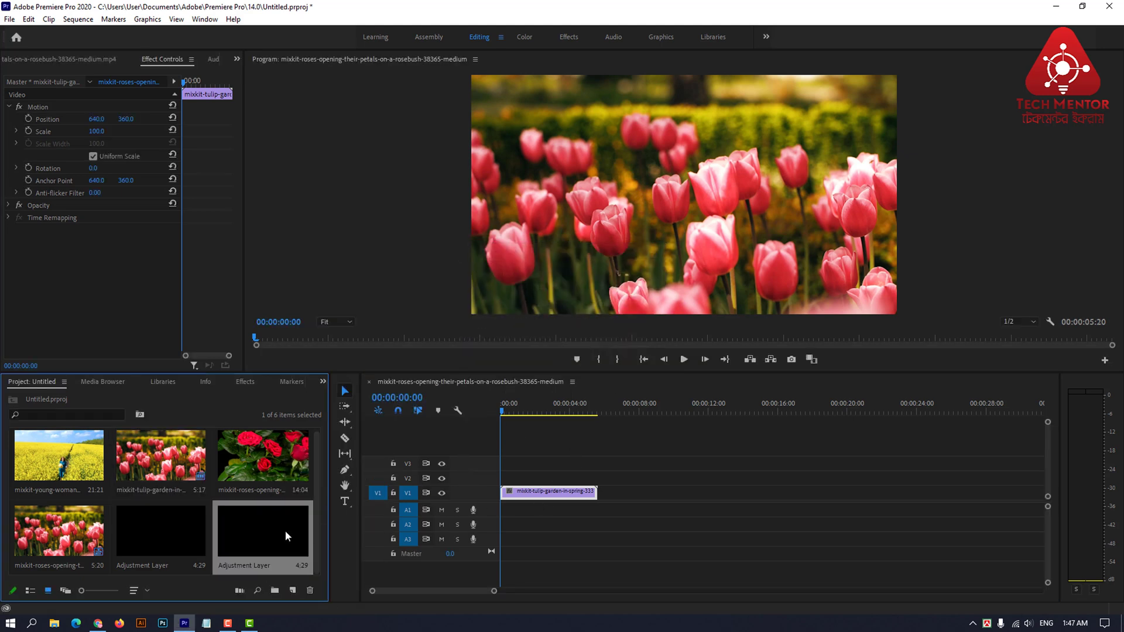
pyautogui.moveTo(286, 531); pyautogui.dragTo(514, 476)
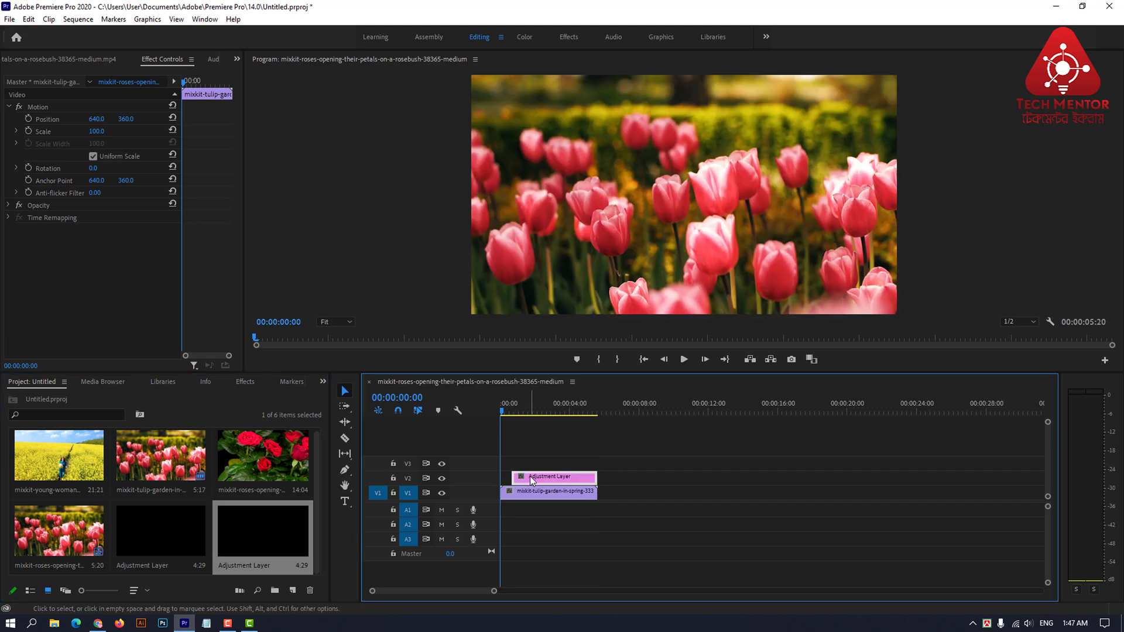
# Step: Apply the Leave Color effect to the new adjustment layer and park the playhead within it at 00:00:01:15
pyautogui.click(244, 380)
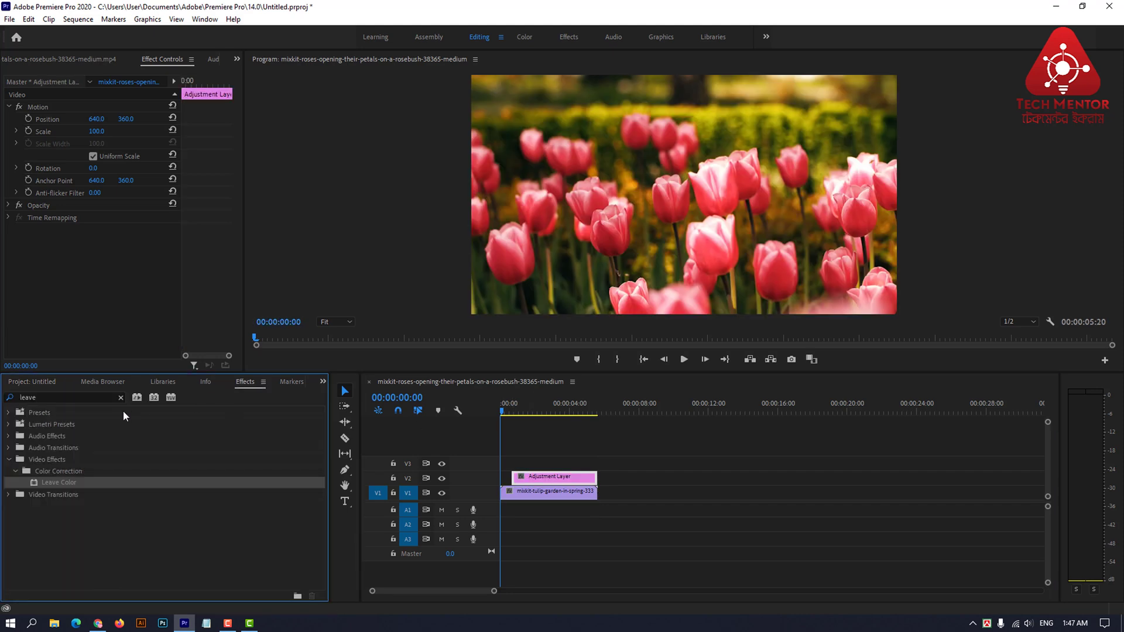
pyautogui.moveTo(103, 485); pyautogui.dragTo(542, 479)
pyautogui.moveTo(508, 417); pyautogui.dragTo(525, 412)
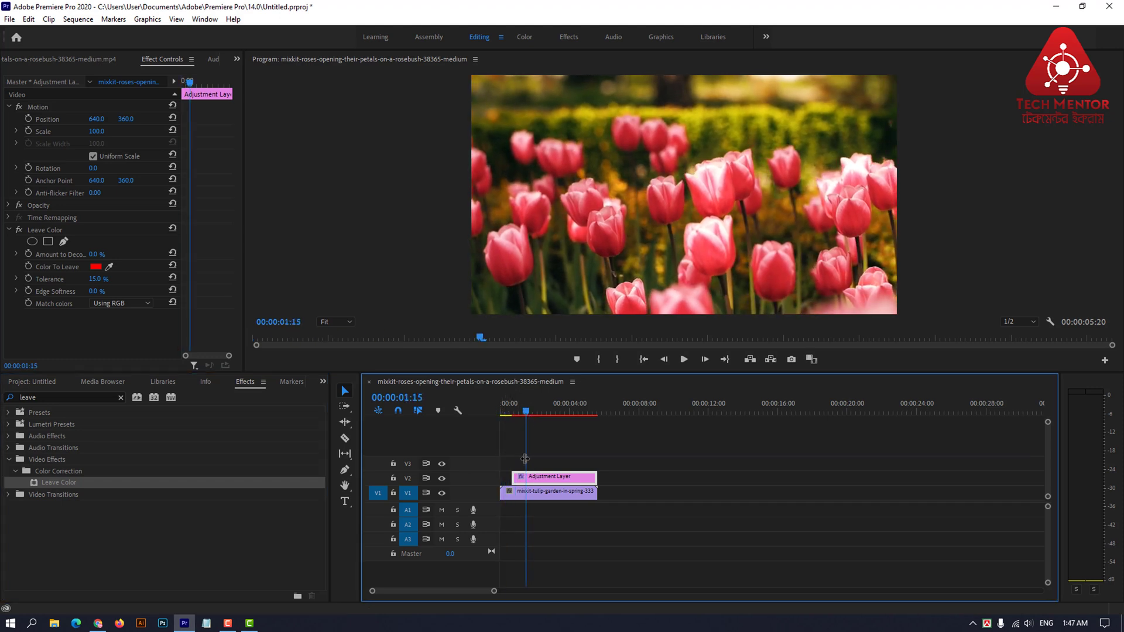
# Step: Sample the tulip red as Color To Leave, set Match colors to Using Hue and Amount to Decolor to 100%
pyautogui.click(109, 267)
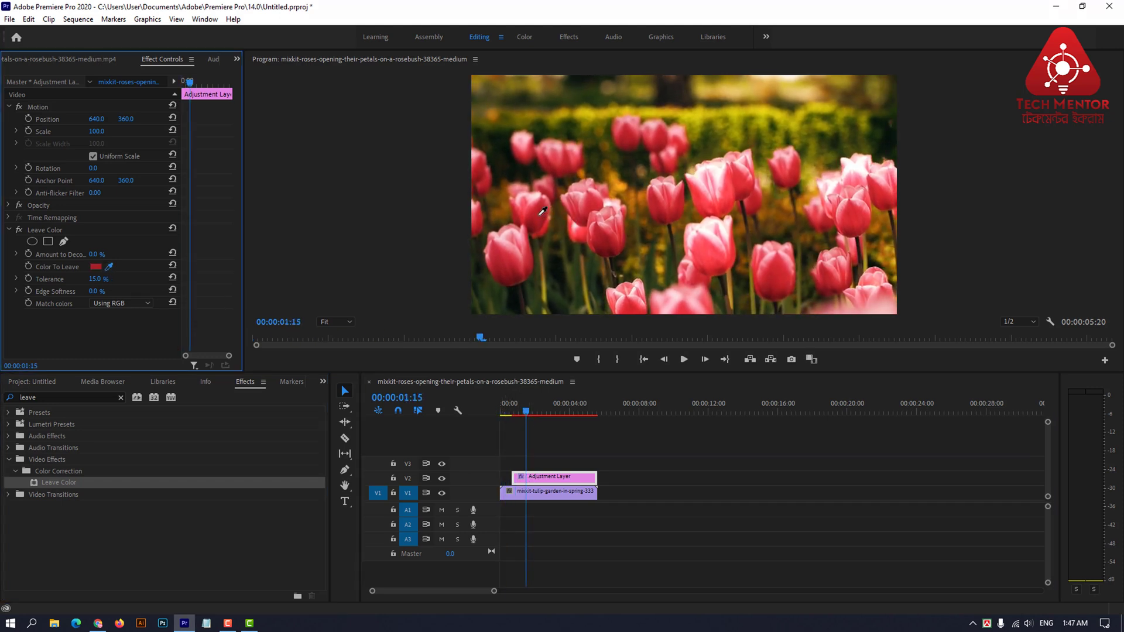
pyautogui.click(112, 303)
pyautogui.click(125, 325)
pyautogui.moveTo(94, 257); pyautogui.dragTo(152, 258)
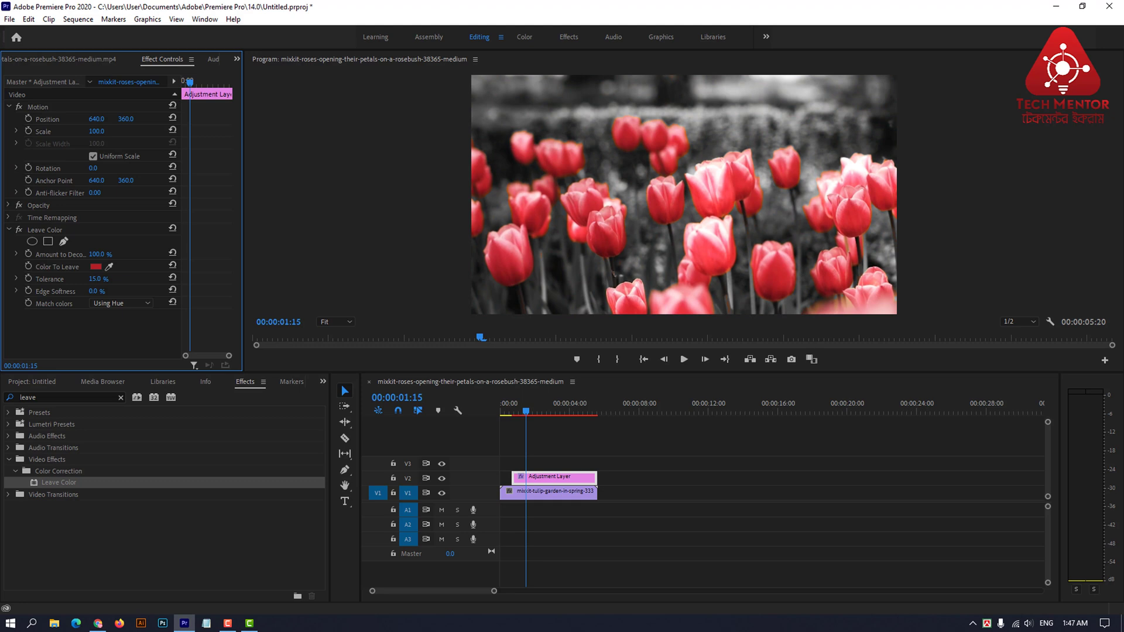
# Step: Trim the adjustment layer's start to about 2.3 seconds and play the tulip clip from the beginning across the color change
pyautogui.moveTo(513, 477); pyautogui.dragTo(540, 477)
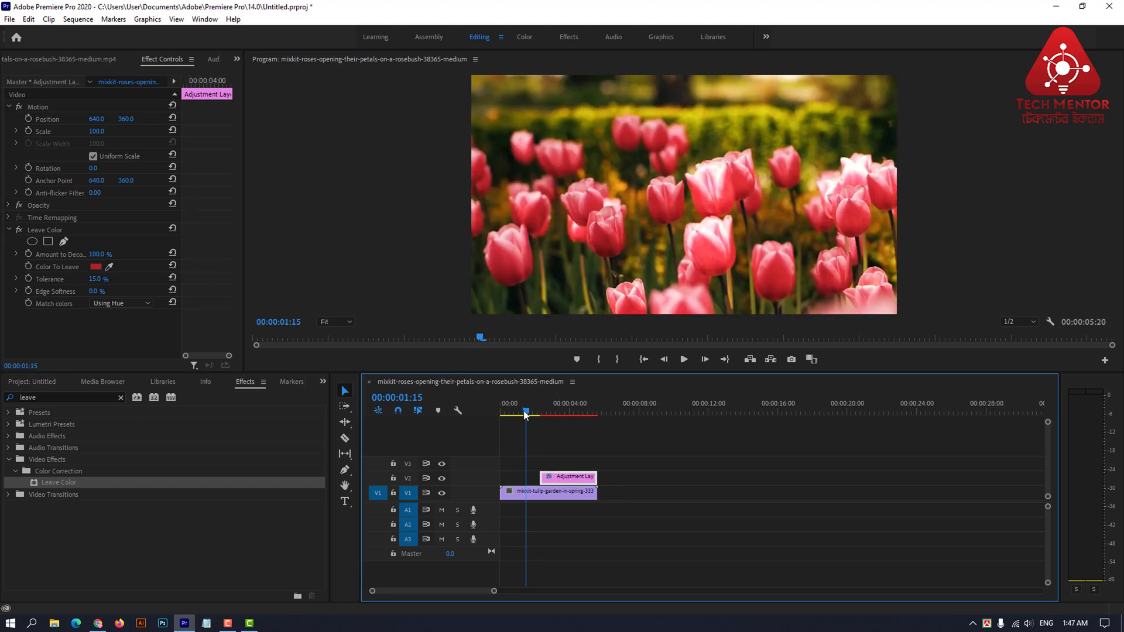
pyautogui.moveTo(523, 409); pyautogui.dragTo(482, 421)
pyautogui.press('space')
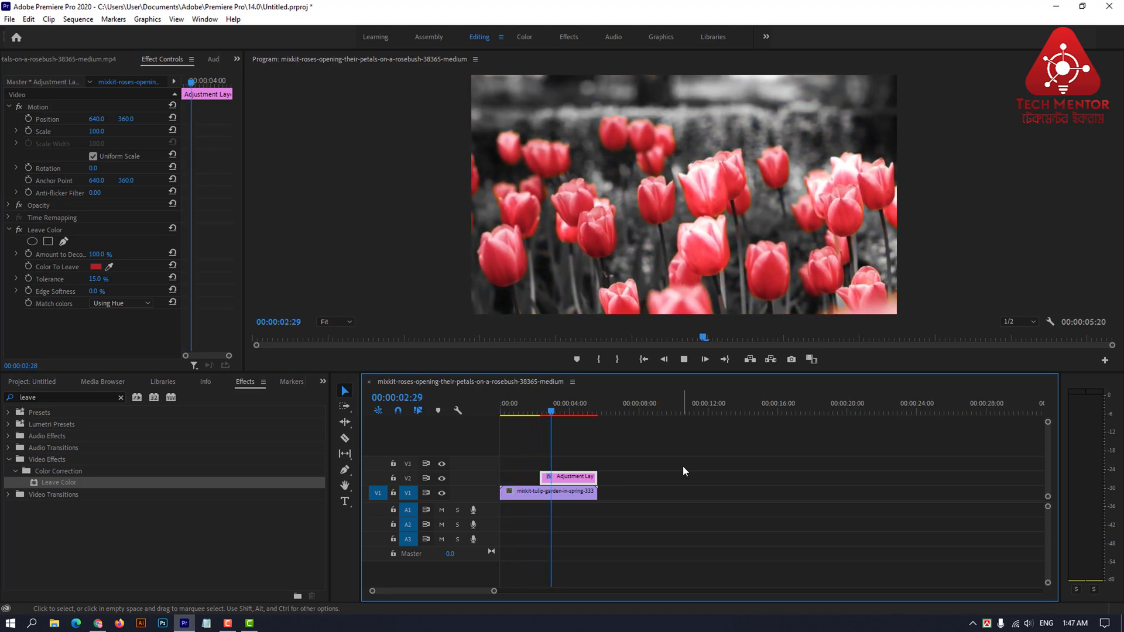
pyautogui.press('space')
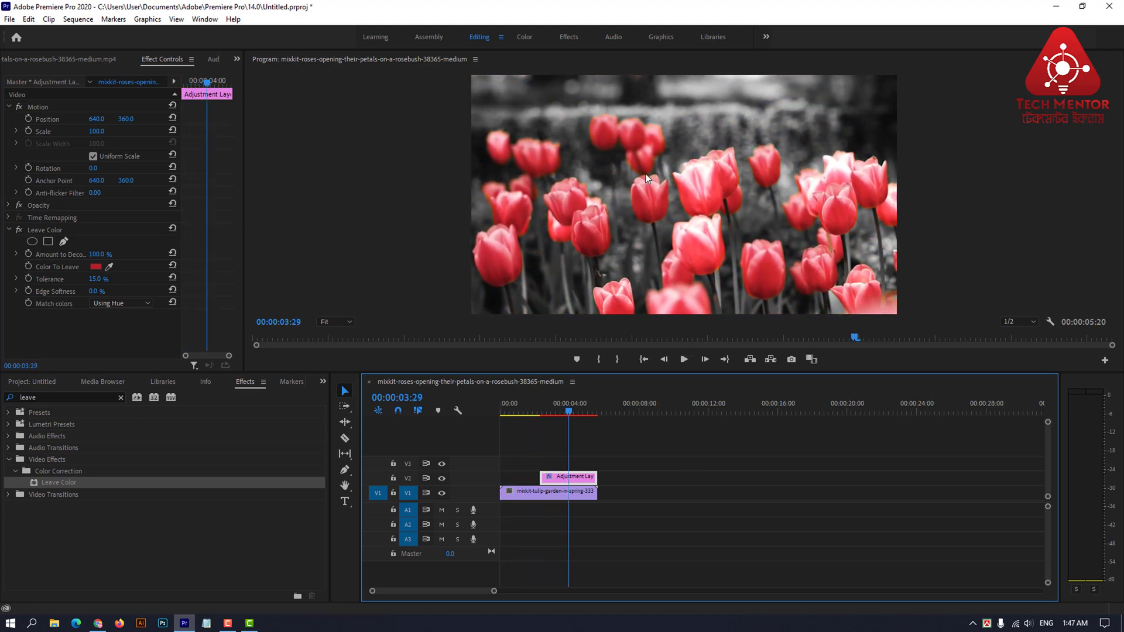
# Step: Magnify the program preview to 100% and examine the tulip edges and the Edge Softness setting
pyautogui.click(349, 321)
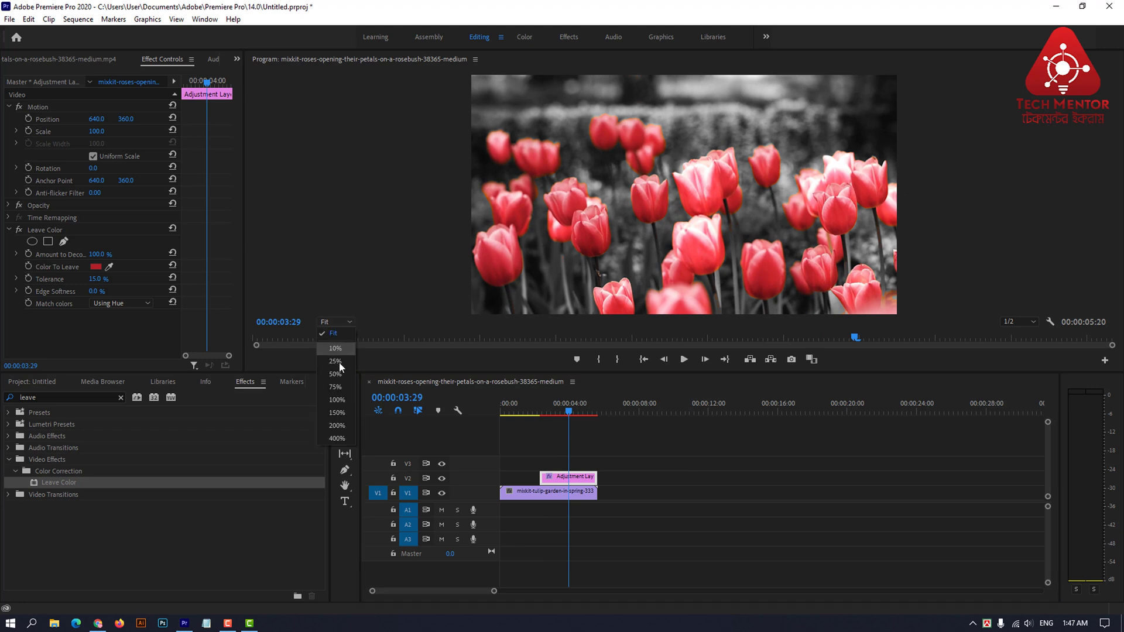
pyautogui.click(337, 400)
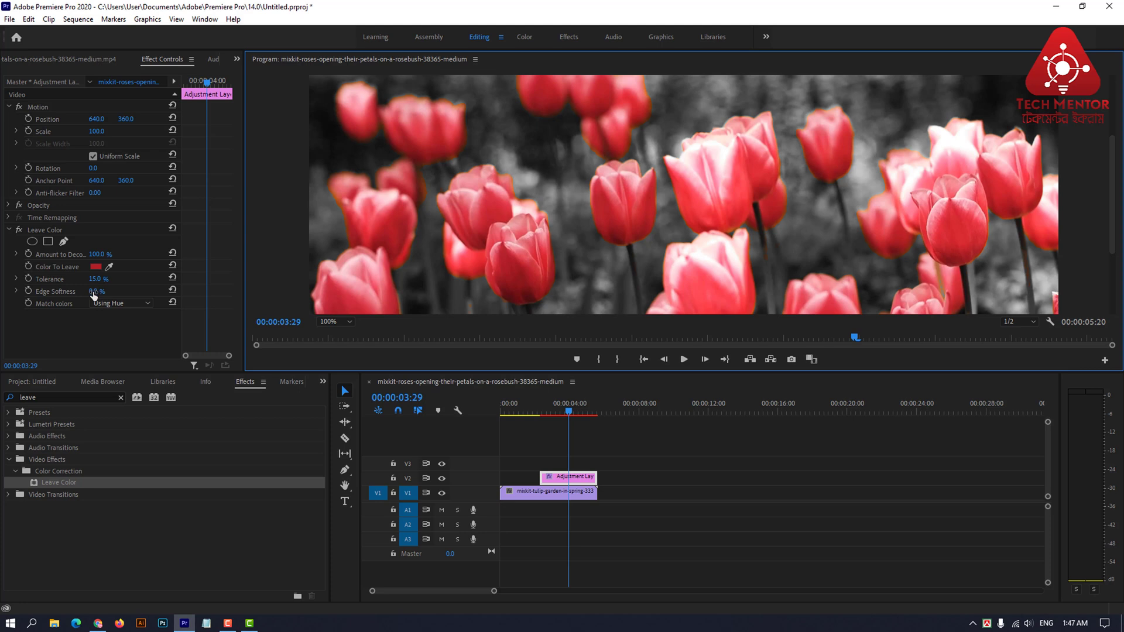
pyautogui.moveTo(95, 291); pyautogui.dragTo(99, 292)
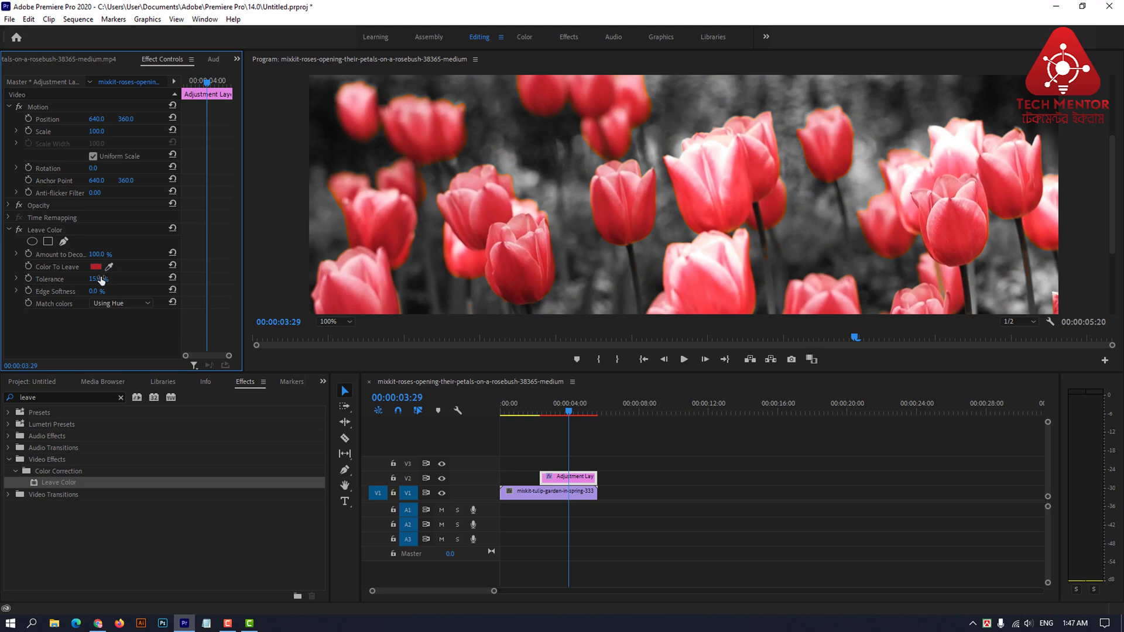
# Step: Return the preview zoom to Fit and replay the tulip clip from 00:00:00:00 into the adjustment layer
pyautogui.moveTo(568, 410); pyautogui.dragTo(496, 420)
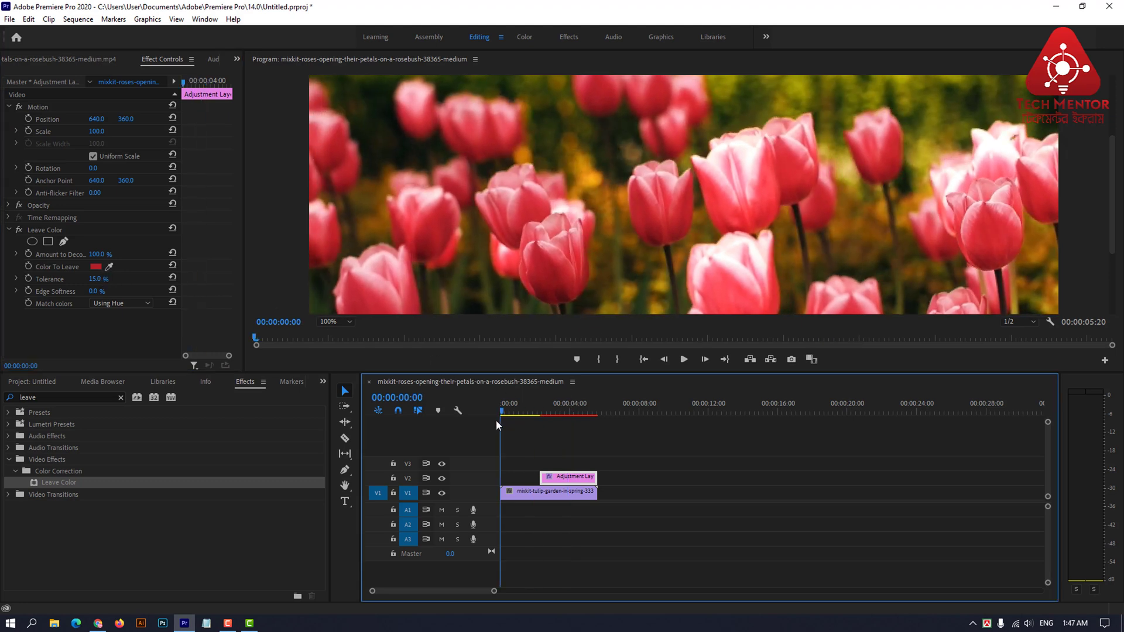
pyautogui.click(347, 324)
pyautogui.click(342, 334)
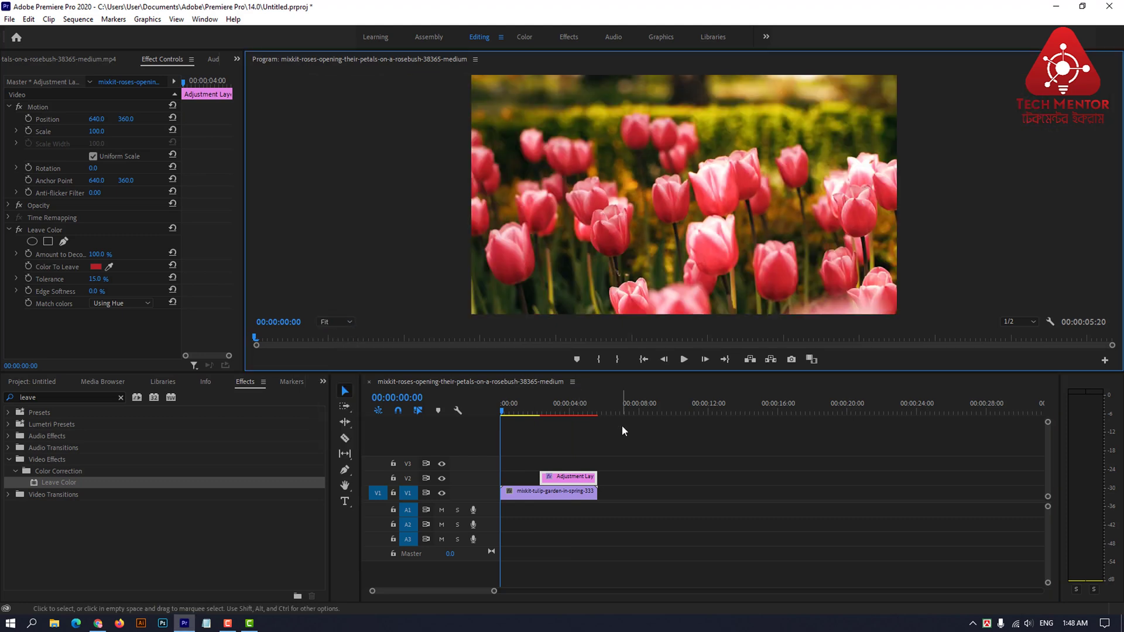
pyautogui.press('space')
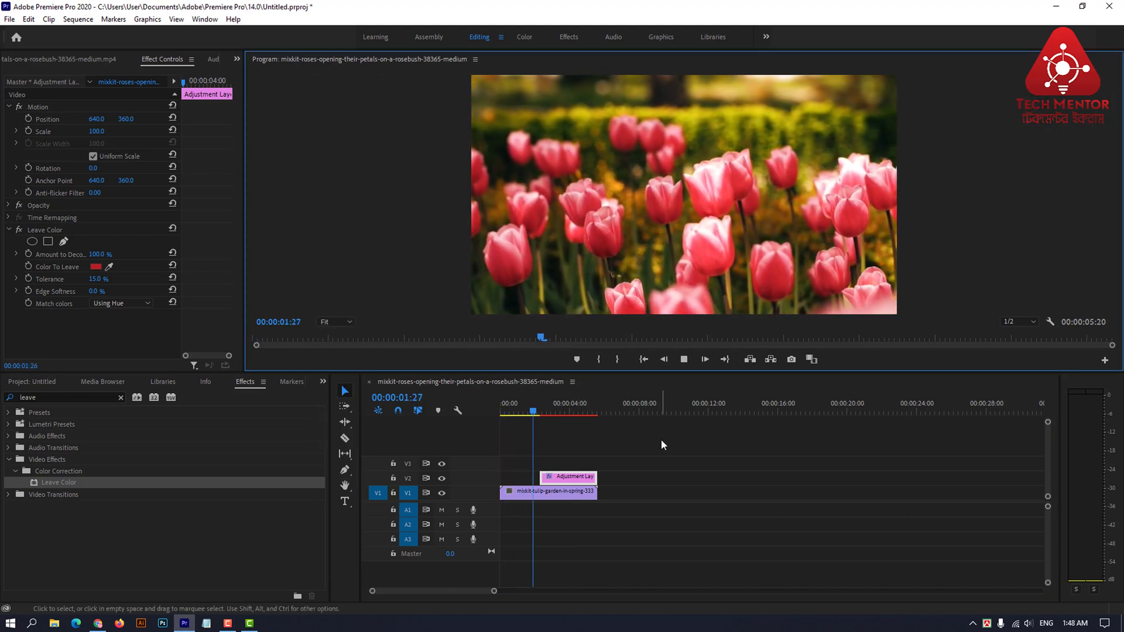
pyautogui.press('space')
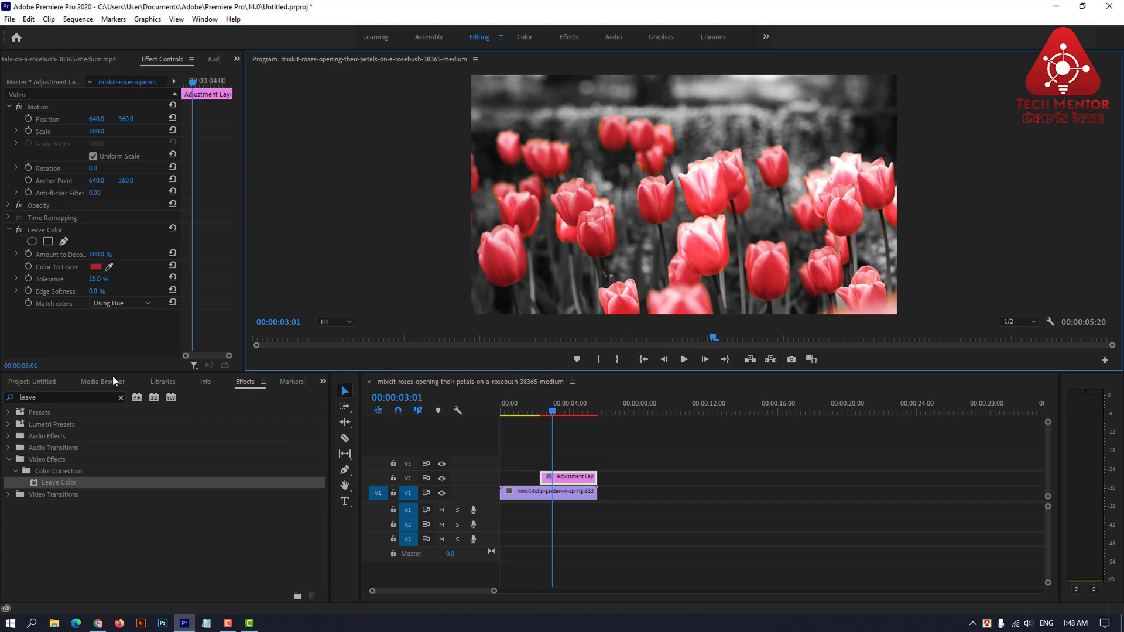
# Step: Add the mixkit-young-woman-walking-through-rapeseed-field clip to V1 after the tulips, starting about 7 seconds in
pyautogui.click(49, 381)
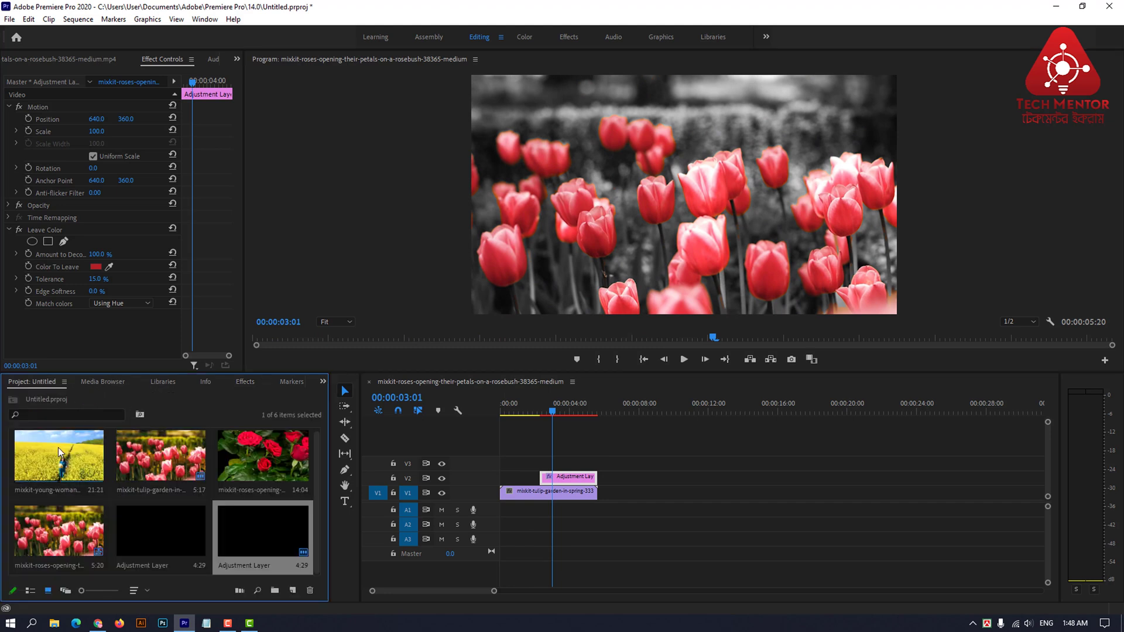
pyautogui.moveTo(59, 457); pyautogui.dragTo(625, 507)
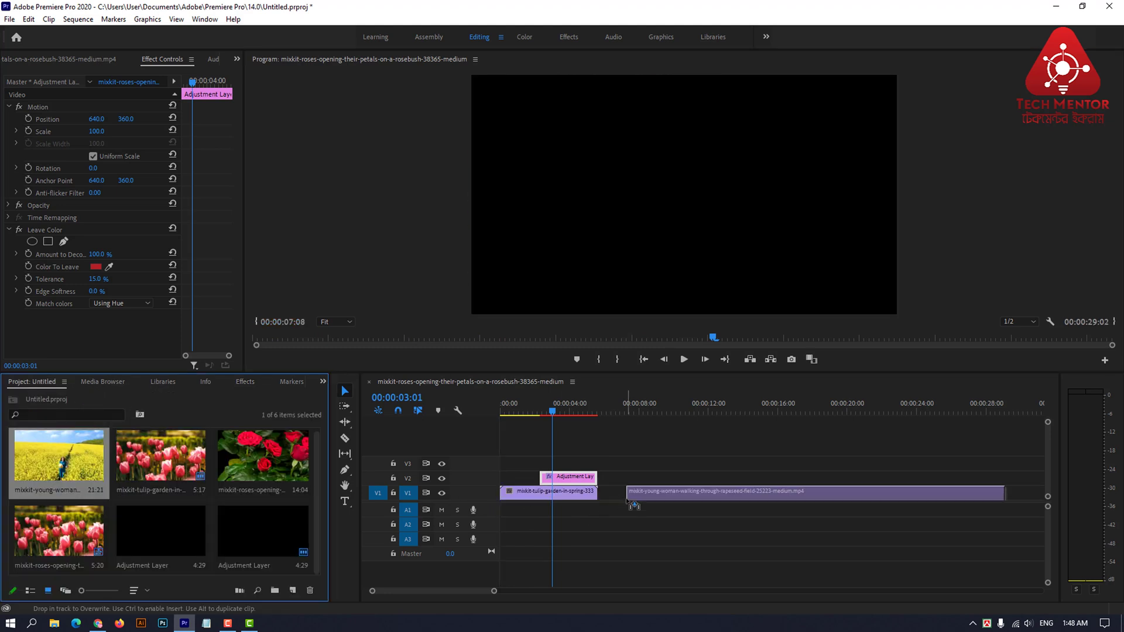
pyautogui.moveTo(550, 413); pyautogui.dragTo(616, 413)
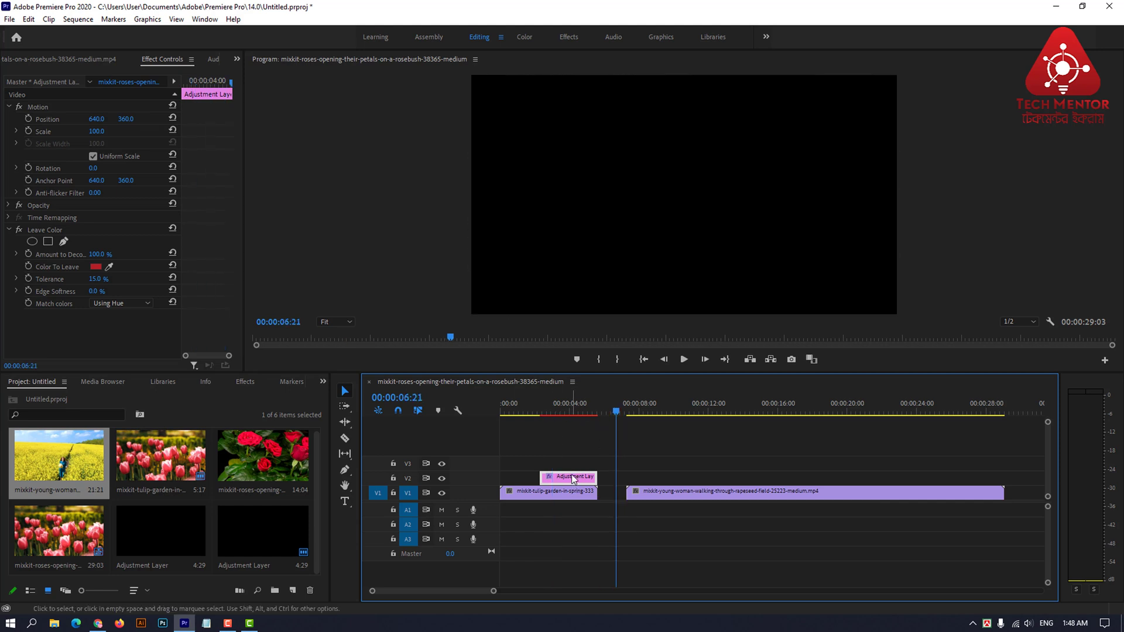
# Step: Shift the rapeseed clip to about 10 seconds, copy the adjustment layer above it at about 11.6 seconds, and play into the layer
pyautogui.moveTo(573, 479); pyautogui.dragTo(727, 479)
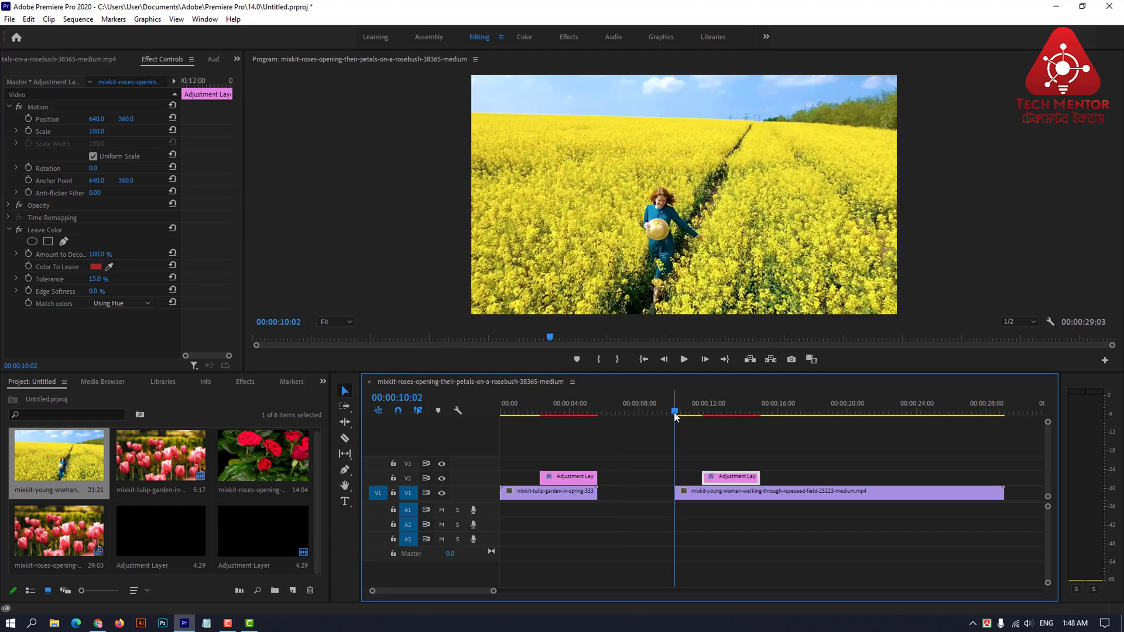
pyautogui.click(665, 413)
pyautogui.press('space')
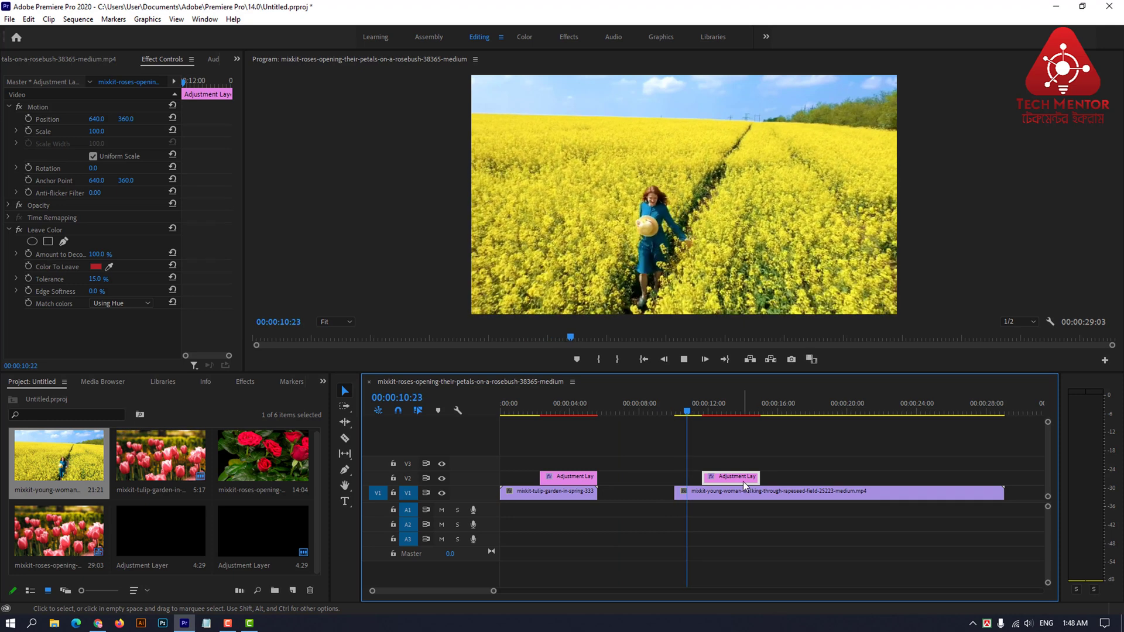
pyautogui.press('space')
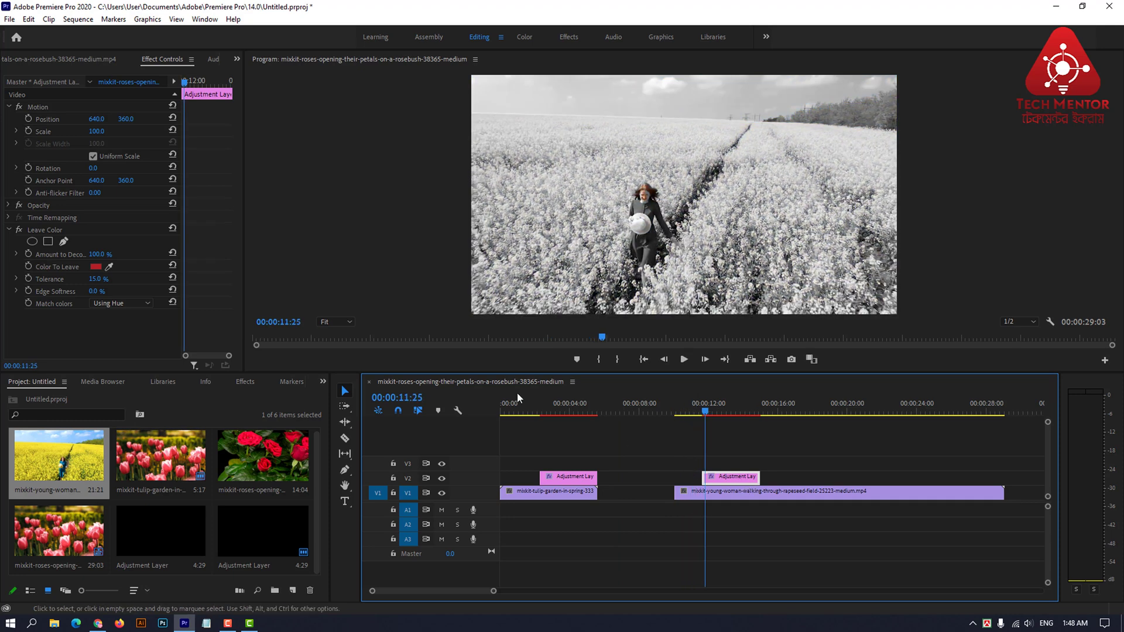
# Step: Sample the blue of the woman's dress as the copied layer's Color To Leave and play the rapeseed clip through the layer
pyautogui.click(109, 266)
pyautogui.click(643, 205)
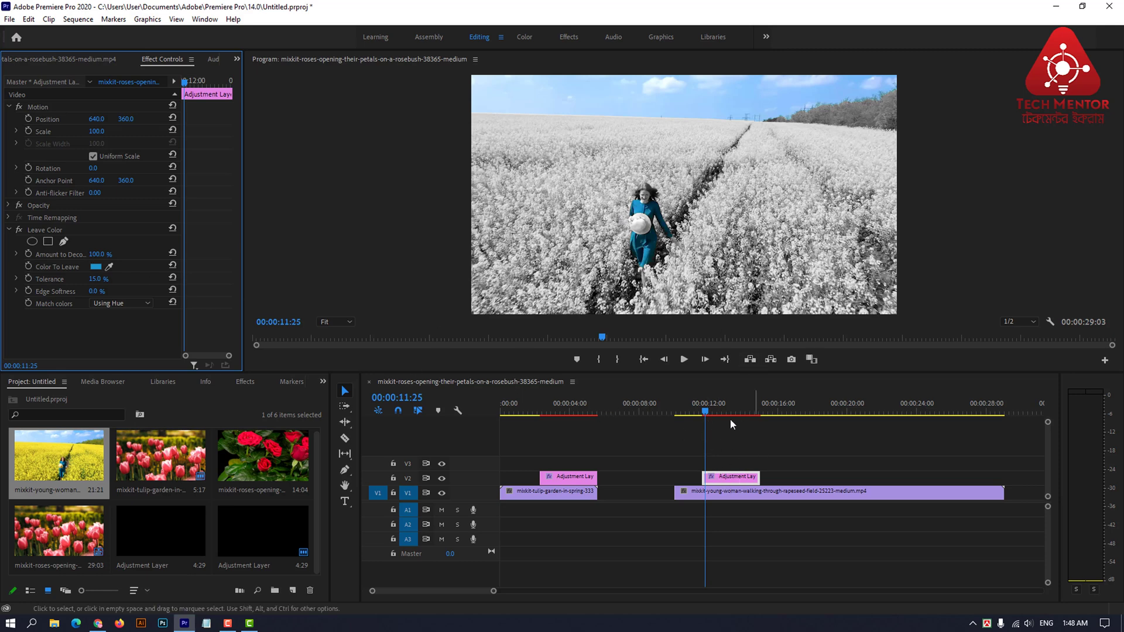
pyautogui.moveTo(677, 417); pyautogui.dragTo(668, 419)
pyautogui.press('space')
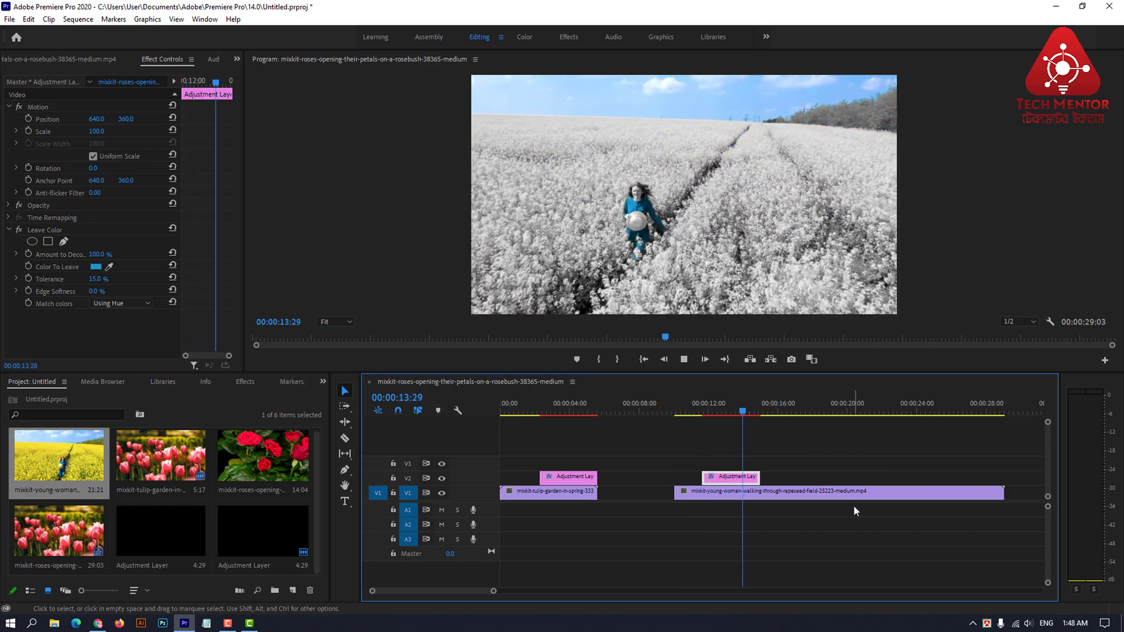
pyautogui.press('space')
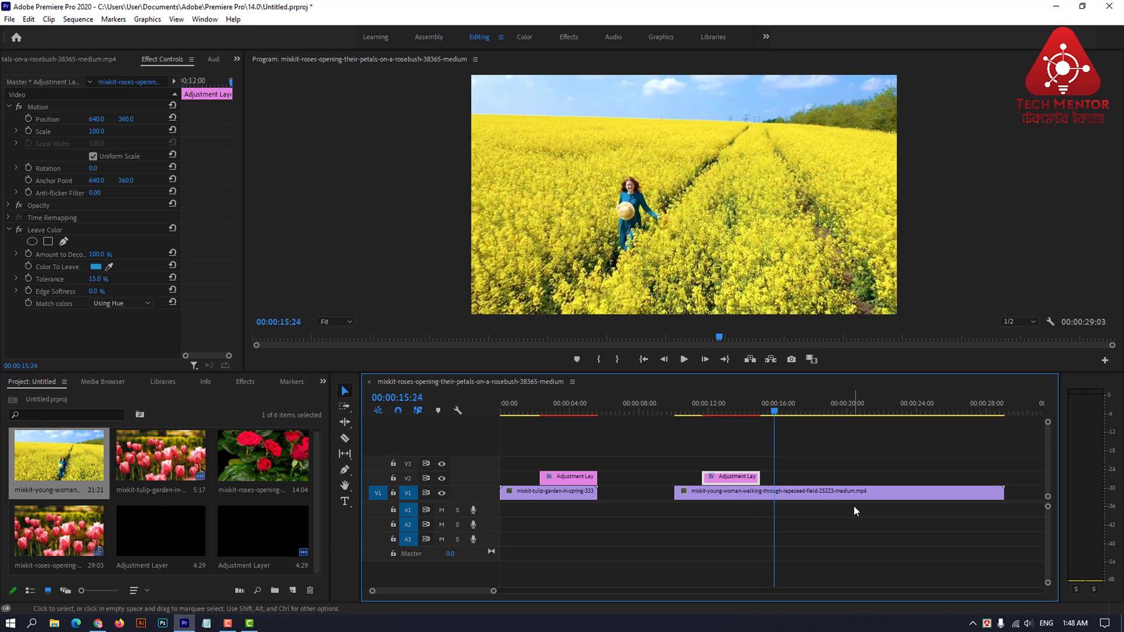